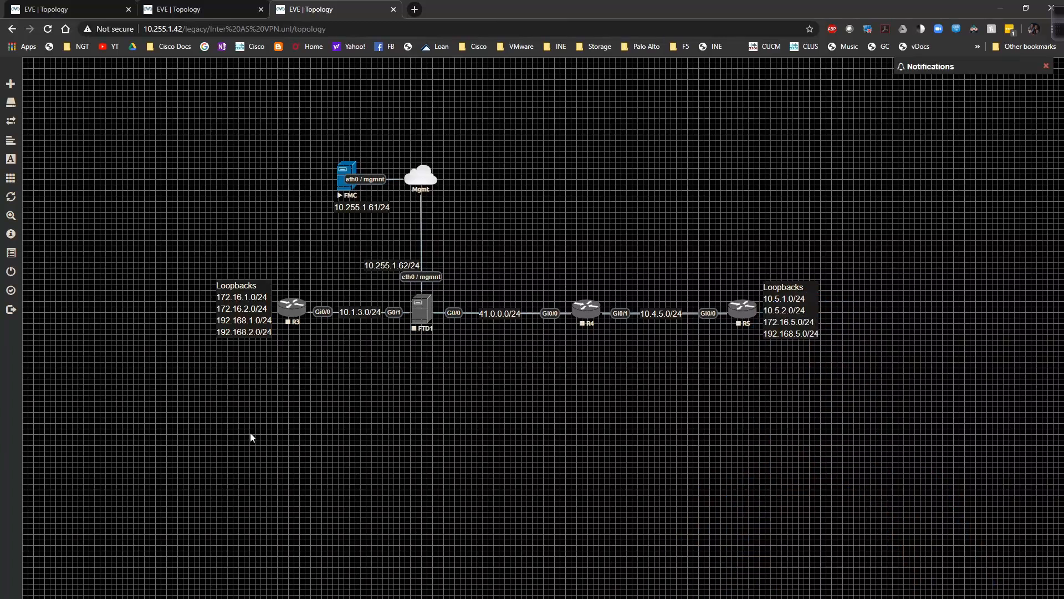
- Start the FTD1 node and launch its console through the ultravnc_wrapper browser prompt
{"action": "right_click", "coordinate": [429, 306]}
{"action": "left_click", "coordinate": [458, 329]}
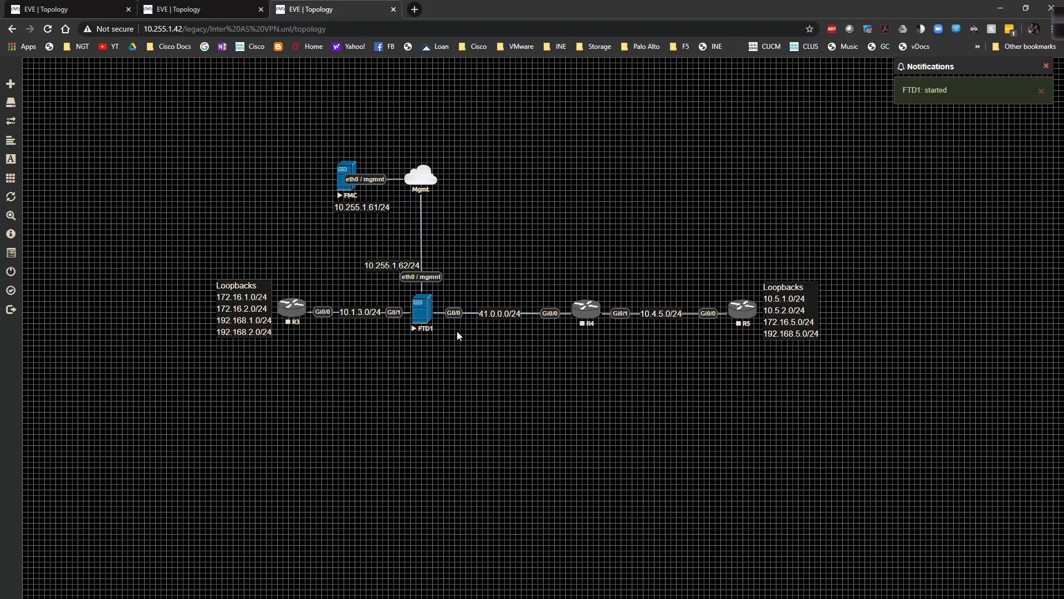
{"action": "left_click", "coordinate": [428, 320]}
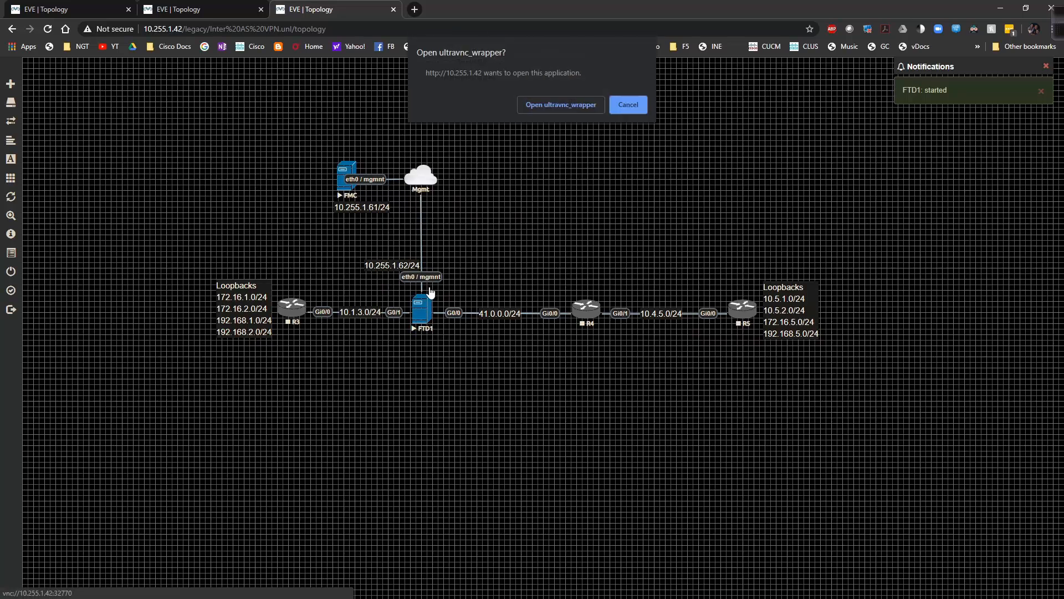
{"action": "left_click", "coordinate": [533, 105]}
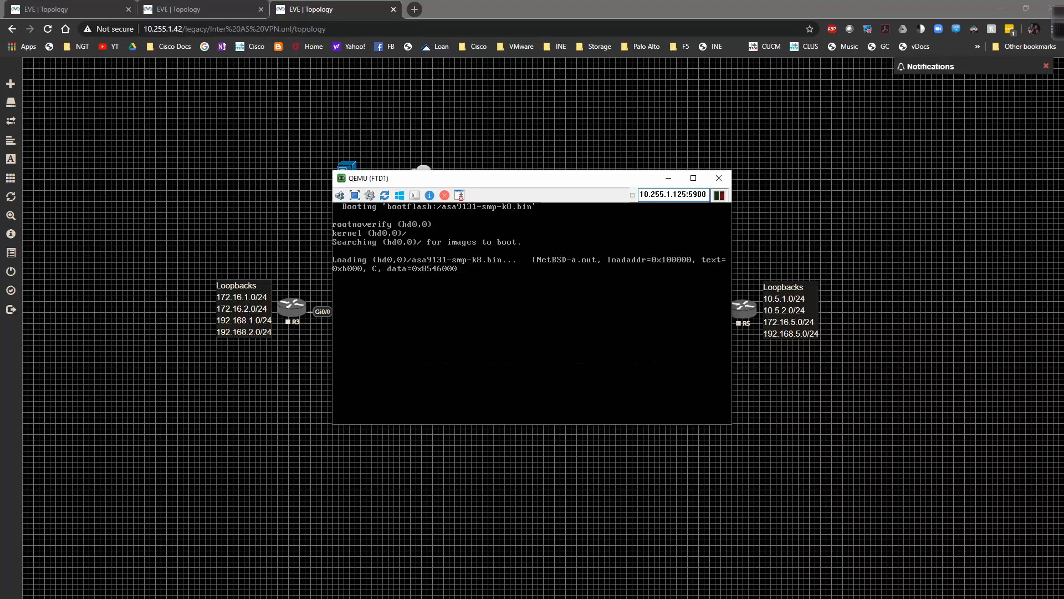
- Reposition the FTD1 QEMU console window and let it boot to 'firepower login:'
{"action": "left_click_drag", "start_coordinate": [524, 177], "coordinate": [542, 159]}
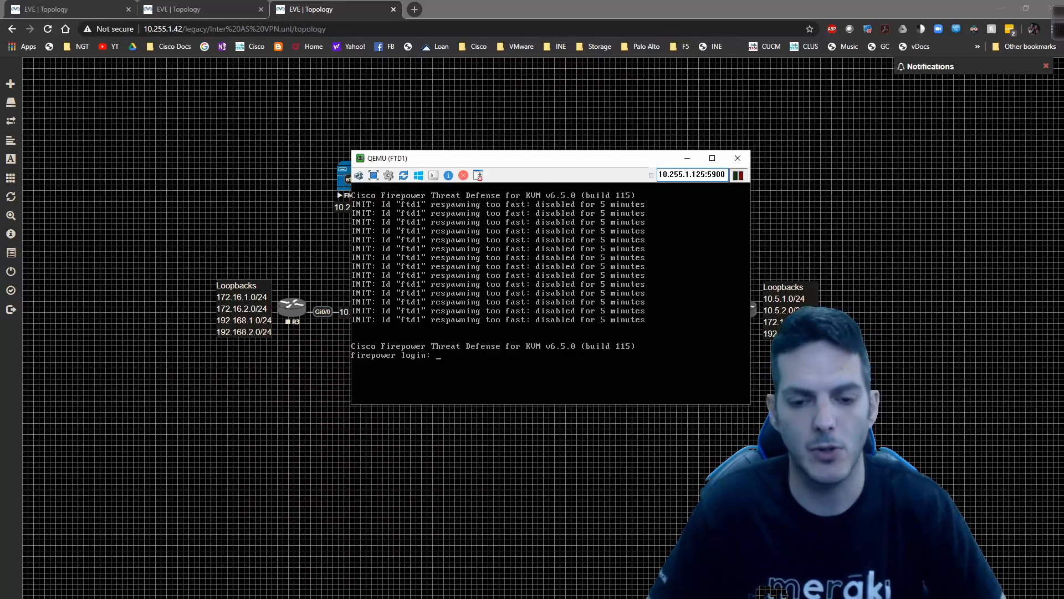
- Log in to FTD1 as admin with the current password
{"action": "type", "text": "admin"}
{"action": "key", "text": "Return"}
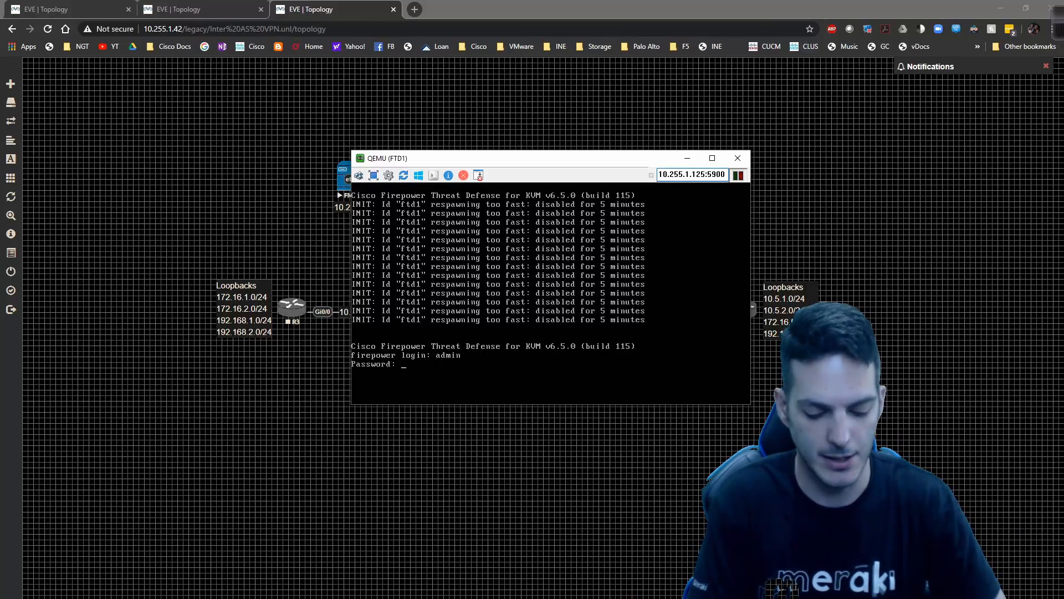
{"action": "key", "text": "Return"}
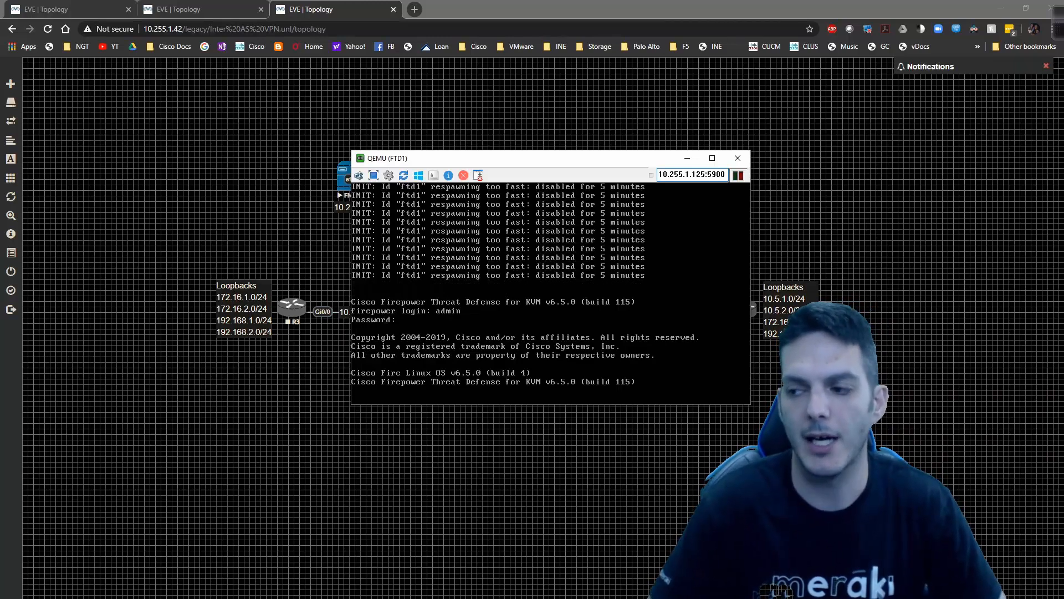
{"action": "key", "text": "Down"}
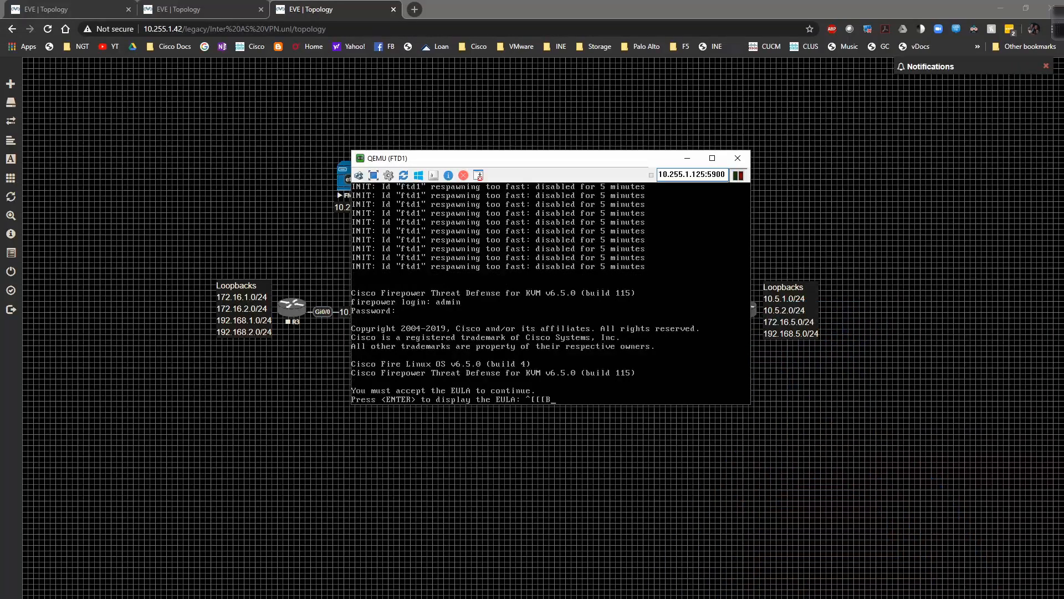
{"action": "key", "text": "BackSpace"}
- Accept the EULA, then enter and confirm a new admin password
{"action": "key", "text": "Return"}
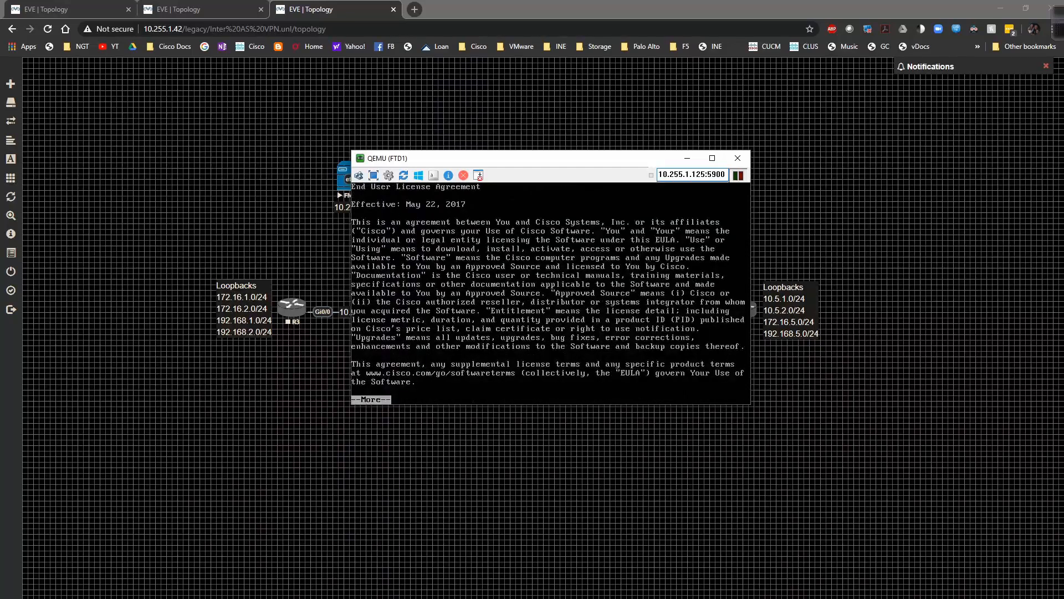
{"action": "key", "text": "Return"}
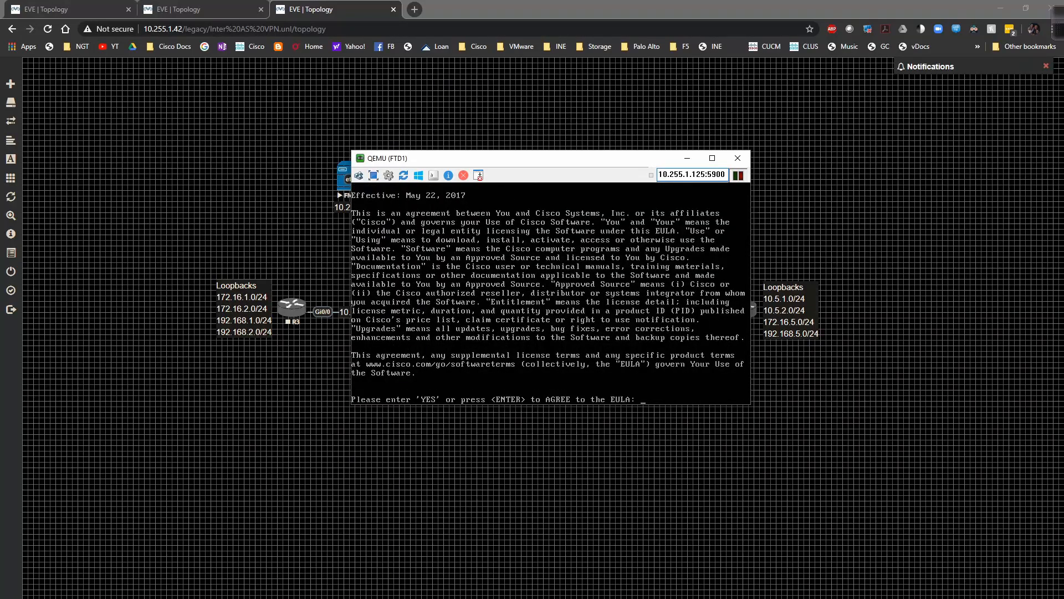
{"action": "key", "text": "Return"}
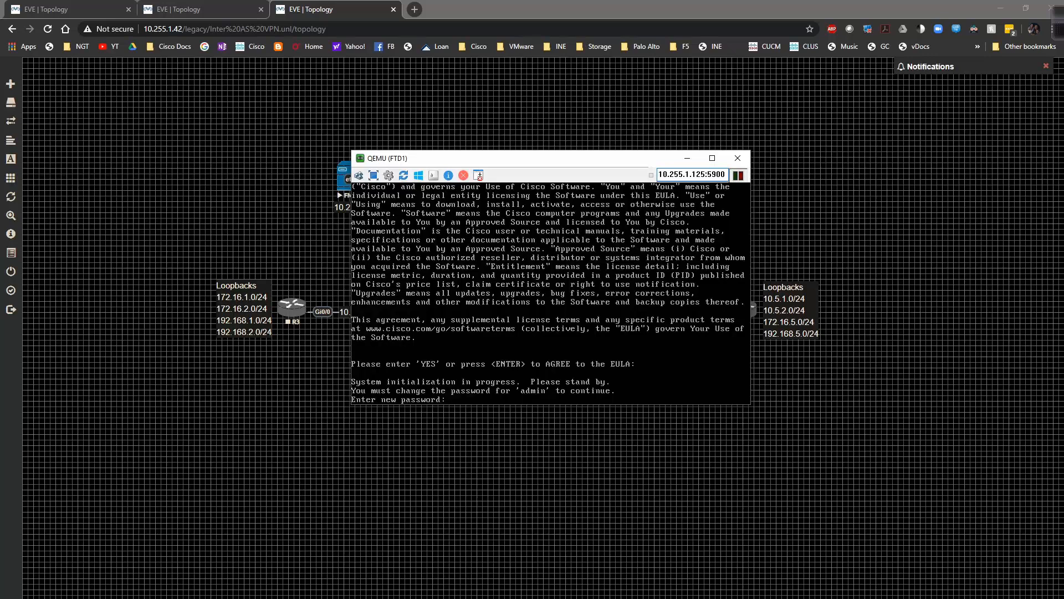
{"action": "key", "text": "Return"}
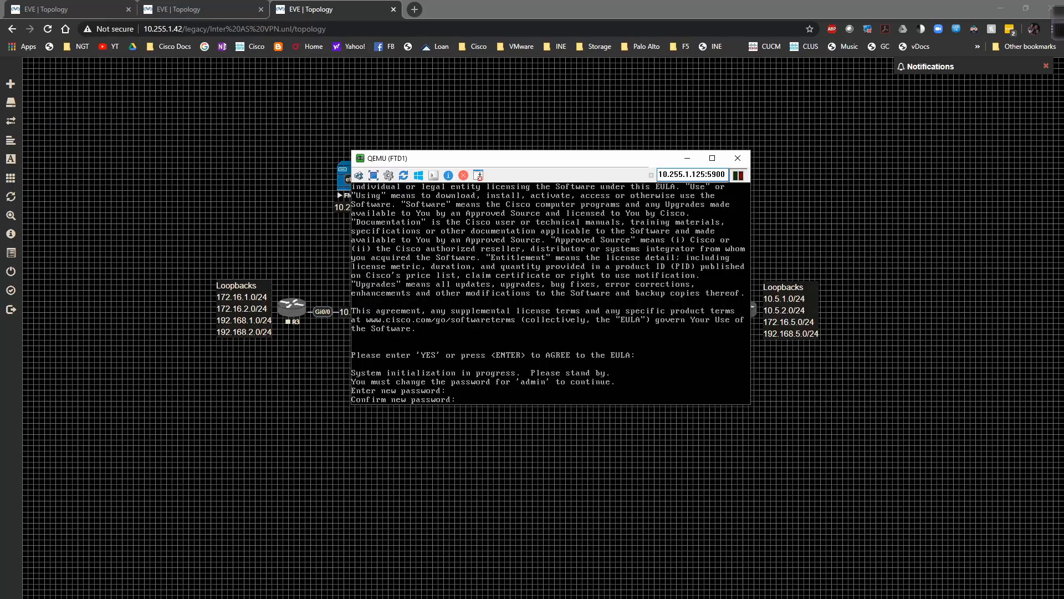
{"action": "key", "text": "Return"}
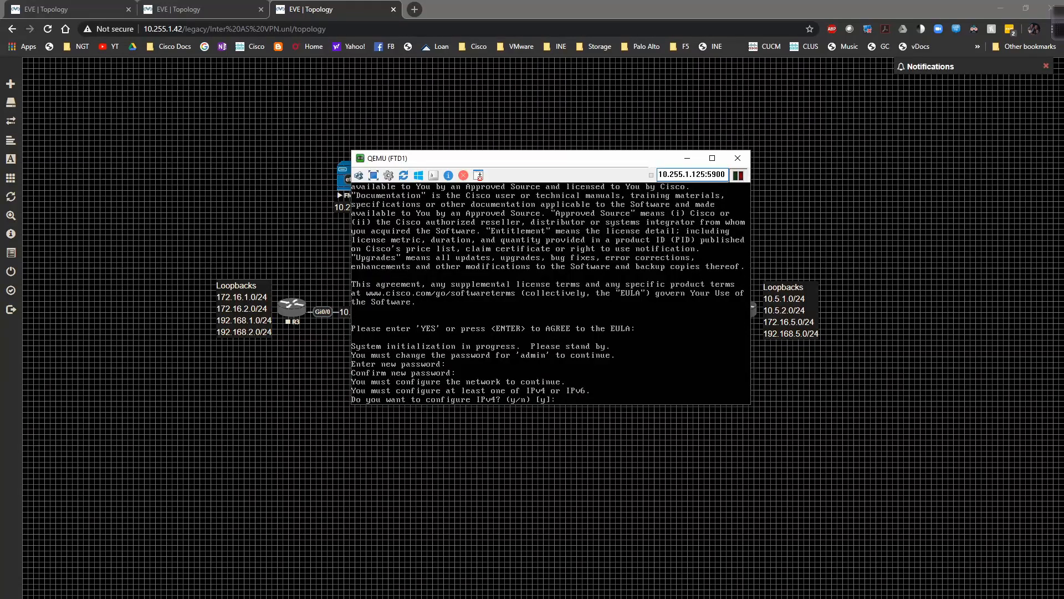
- Enable manual IPv4 without IPv6, using management address 10.255.1.62 and the default netmask
{"action": "left_click_drag", "start_coordinate": [508, 166], "coordinate": [623, 62]}
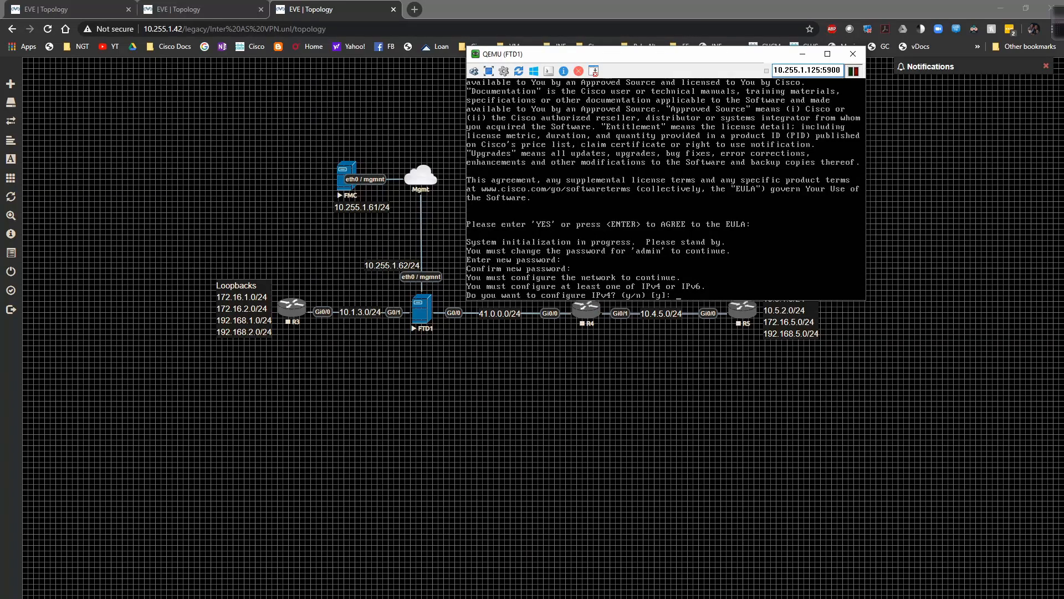
{"action": "key", "text": "Return"}
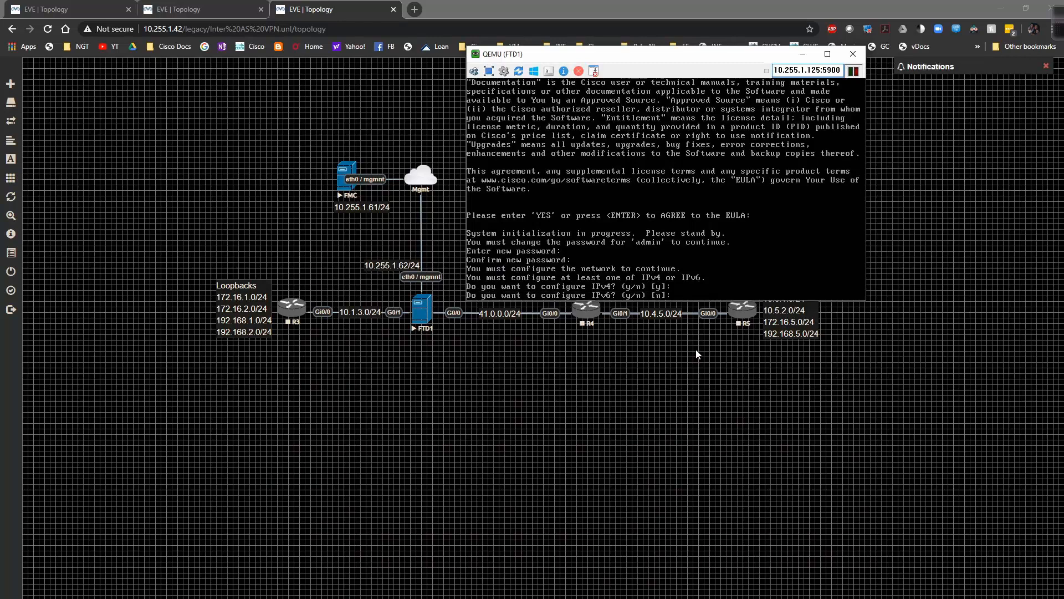
{"action": "key", "text": "Return"}
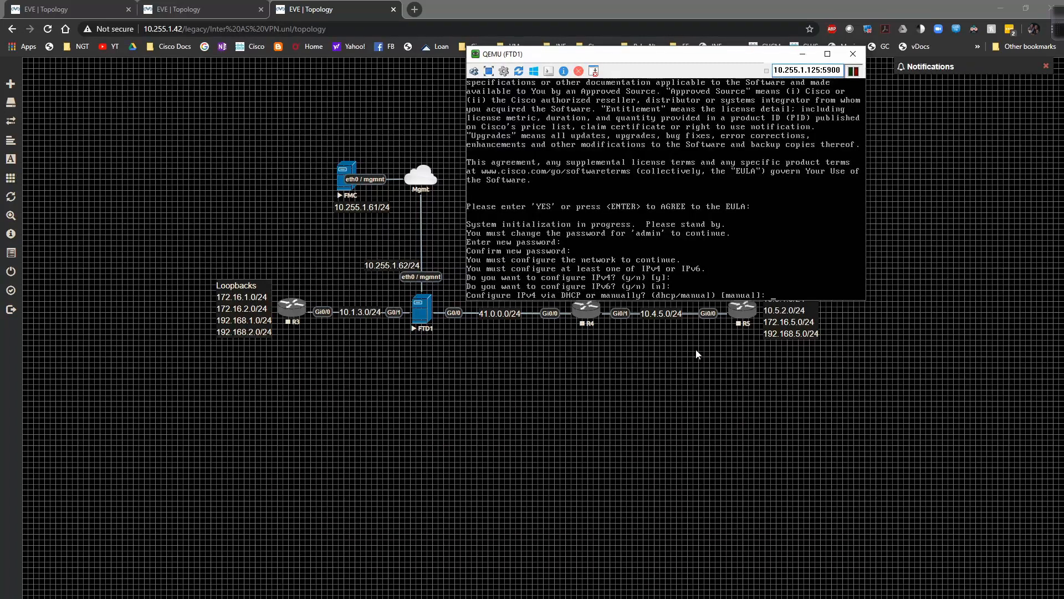
{"action": "key", "text": "Return"}
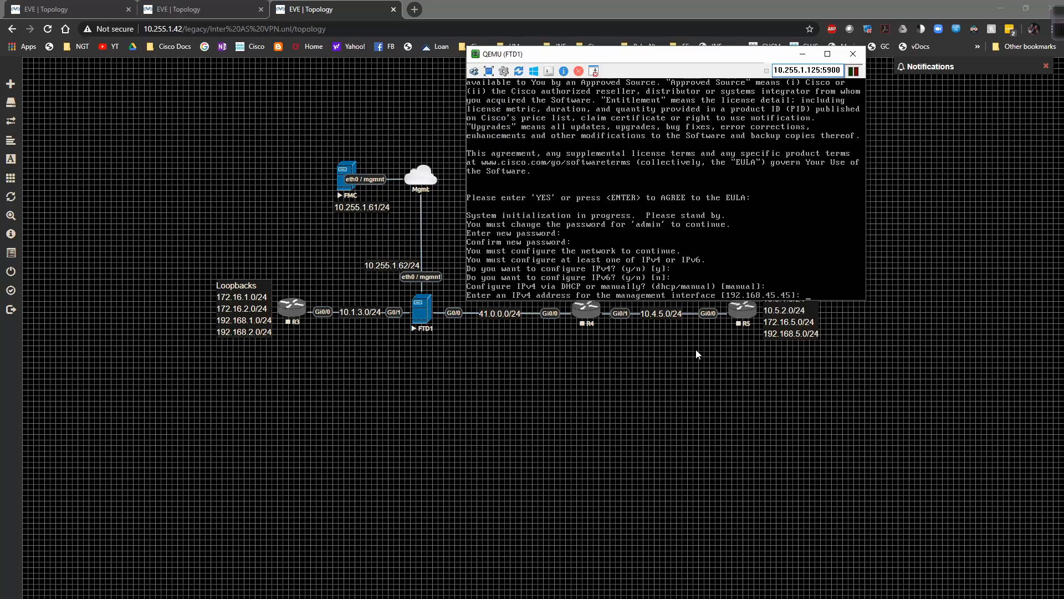
{"action": "type", "text": "10.255.1.62"}
{"action": "key", "text": "Return"}
{"action": "key", "text": "Return"}
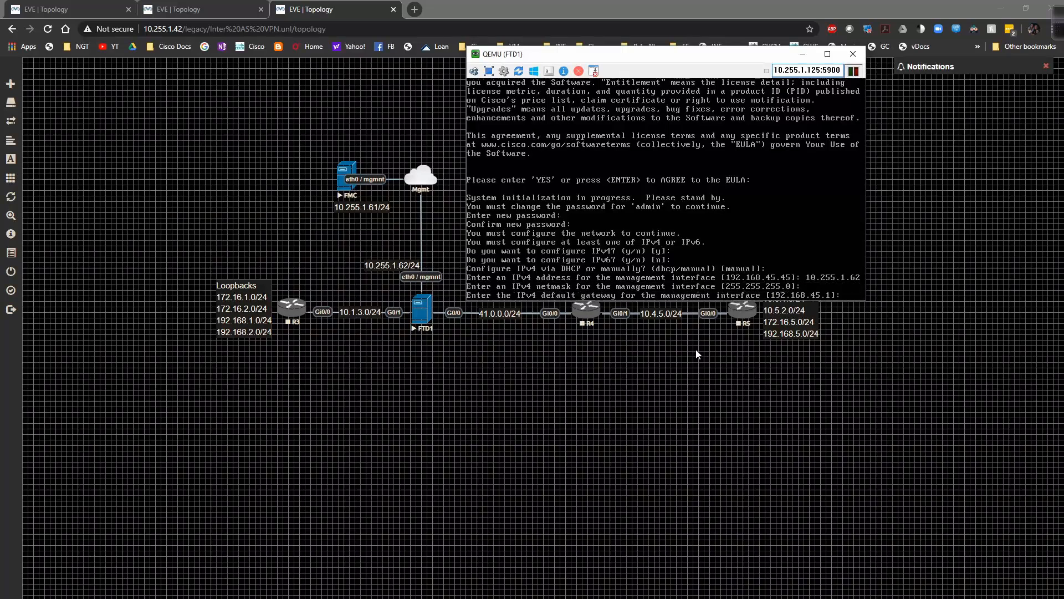
- Set gateway 10.255.1.1 and hostname FTD1.sn.com, and keep the default DNS servers and search domains
{"action": "type", "text": "10.255"}
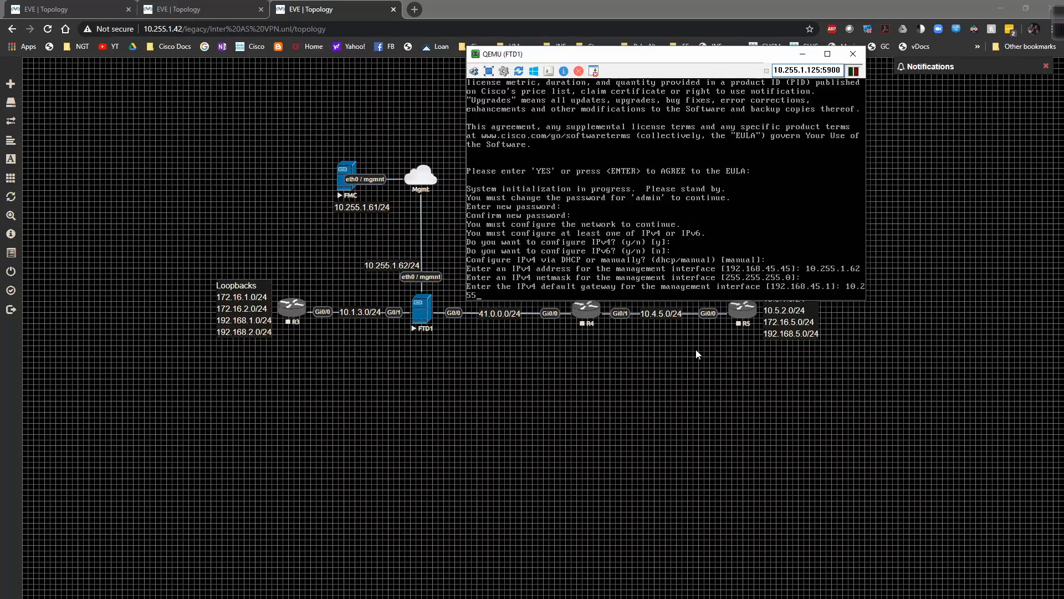
{"action": "type", "text": ".1.1"}
{"action": "key", "text": "Return"}
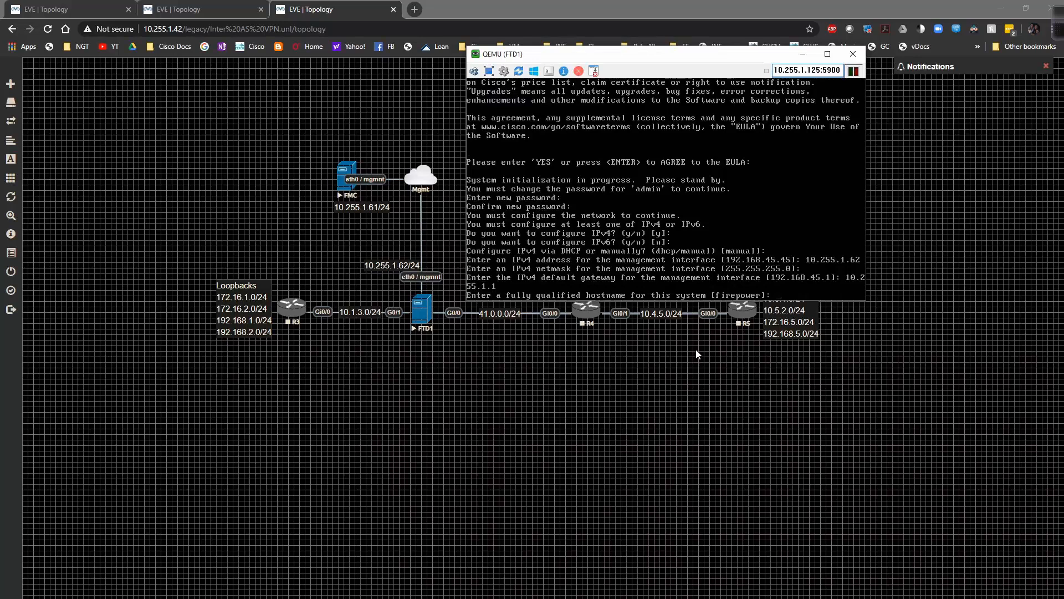
{"action": "type", "text": "FTD1.sn.com"}
{"action": "key", "text": "Return"}
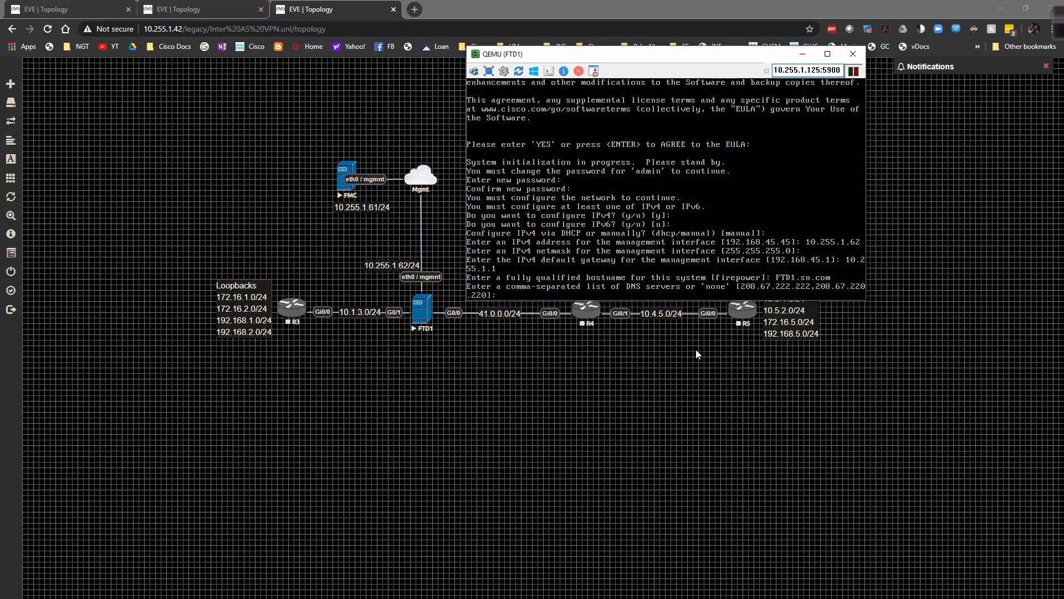
{"action": "key", "text": "Return"}
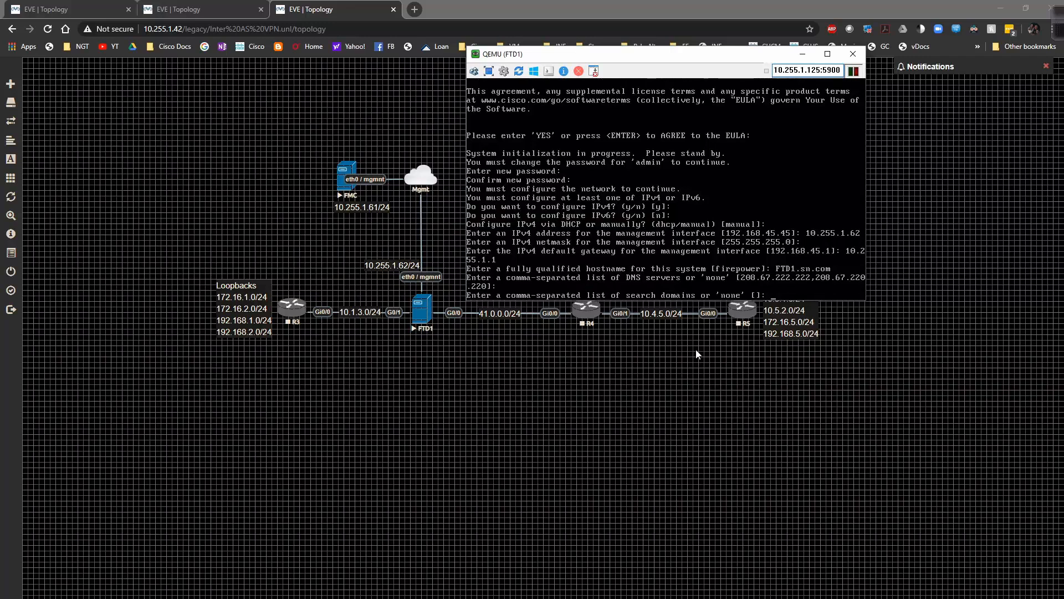
{"action": "key", "text": "Return"}
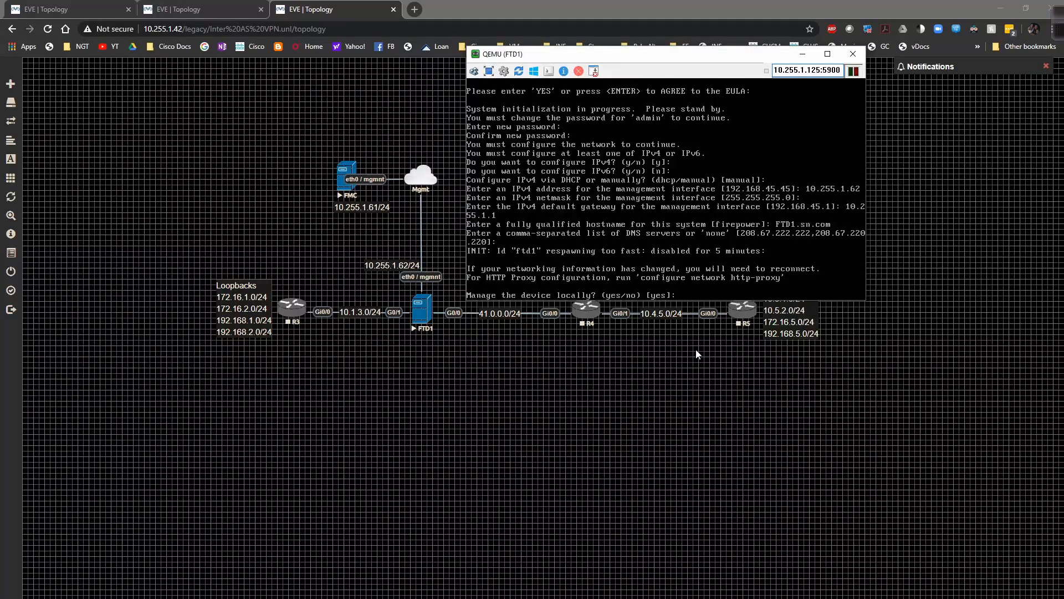
- Clear the stray characters and accept local management to finish first-boot setup at the '>' prompt
{"action": "key", "text": "Down"}
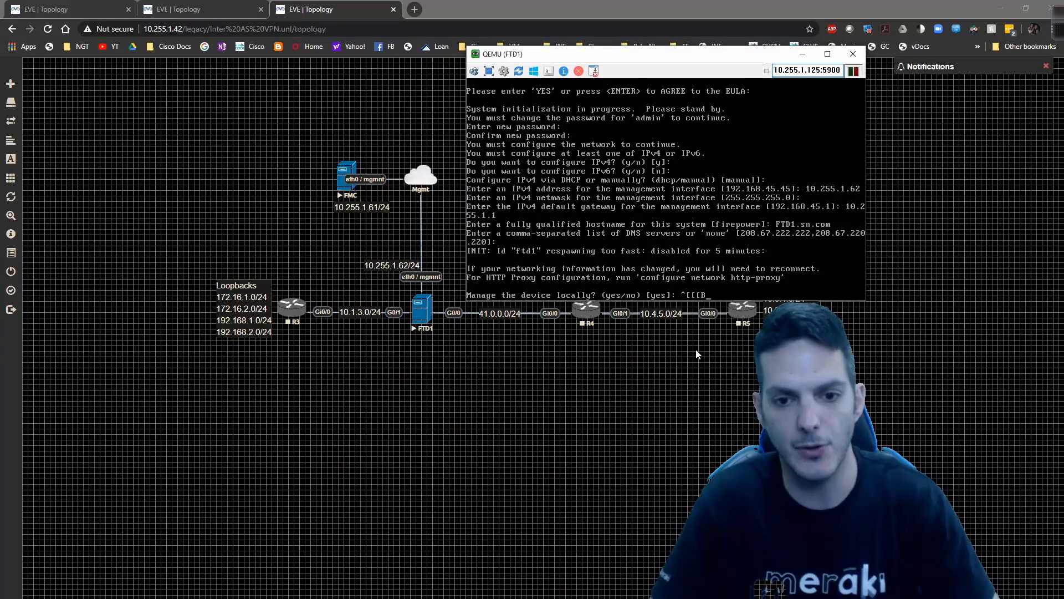
{"action": "key", "text": "Down"}
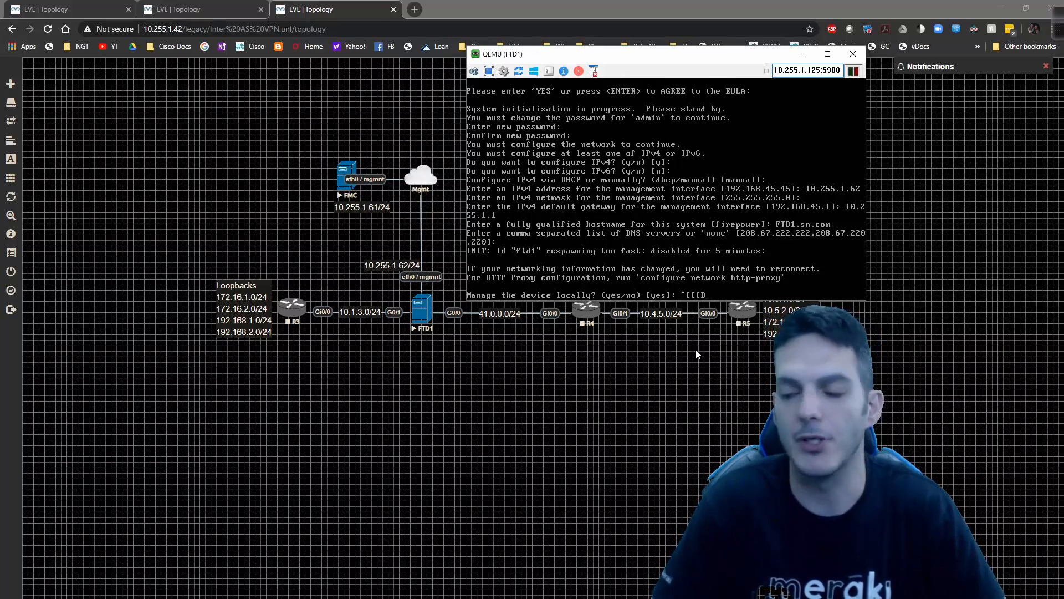
{"action": "key", "text": "BackSpace"}
{"action": "key", "text": "BackSpace"}
{"action": "key", "text": "BackSpace"}
{"action": "key", "text": "BackSpace"}
{"action": "key", "text": "BackSpace"}
{"action": "key", "text": "BackSpace"}
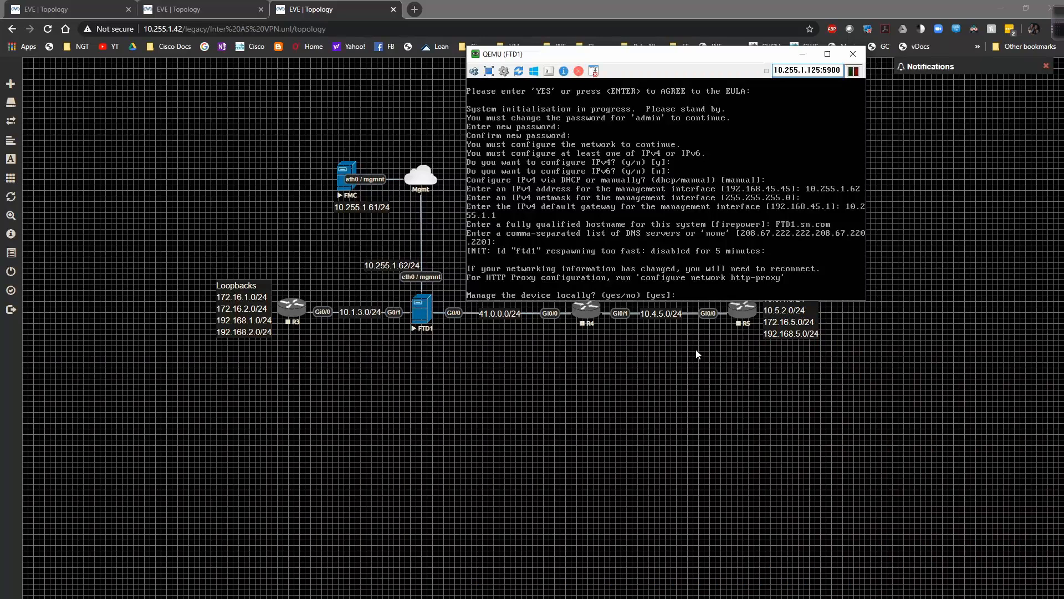
{"action": "key", "text": "Return"}
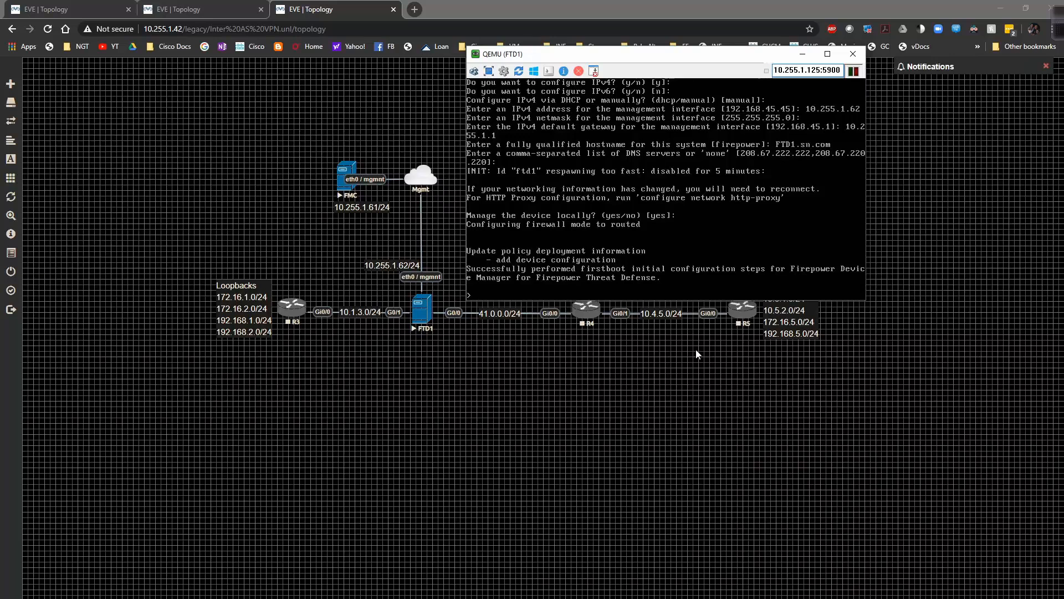
- Check the current managers, then run 'configure manager add 10.255.1.61' with the registration key
{"action": "type", "text": "show ?"}
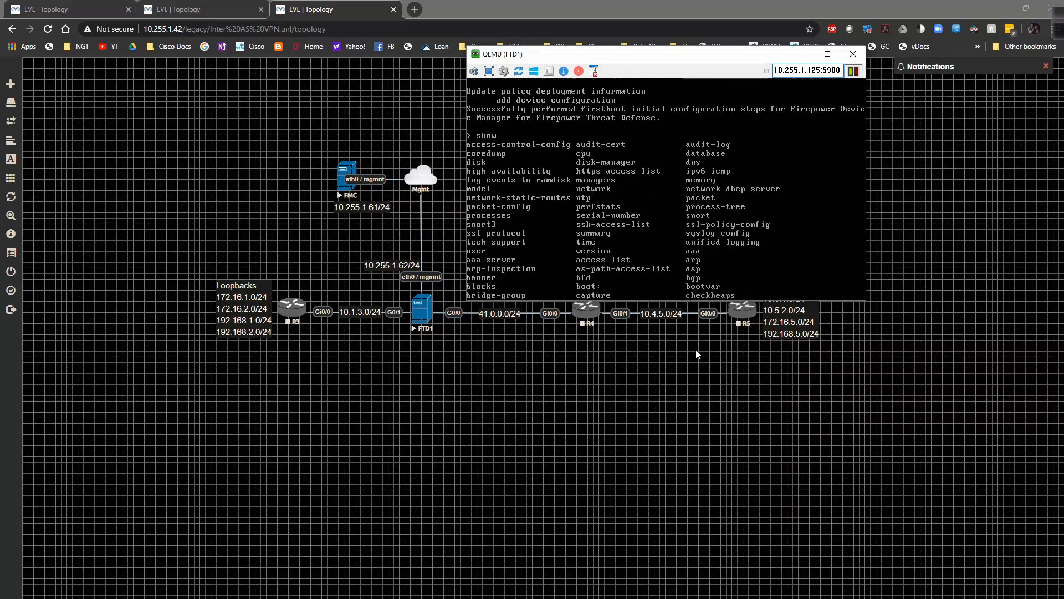
{"action": "type", "text": "managers"}
{"action": "key", "text": "Return"}
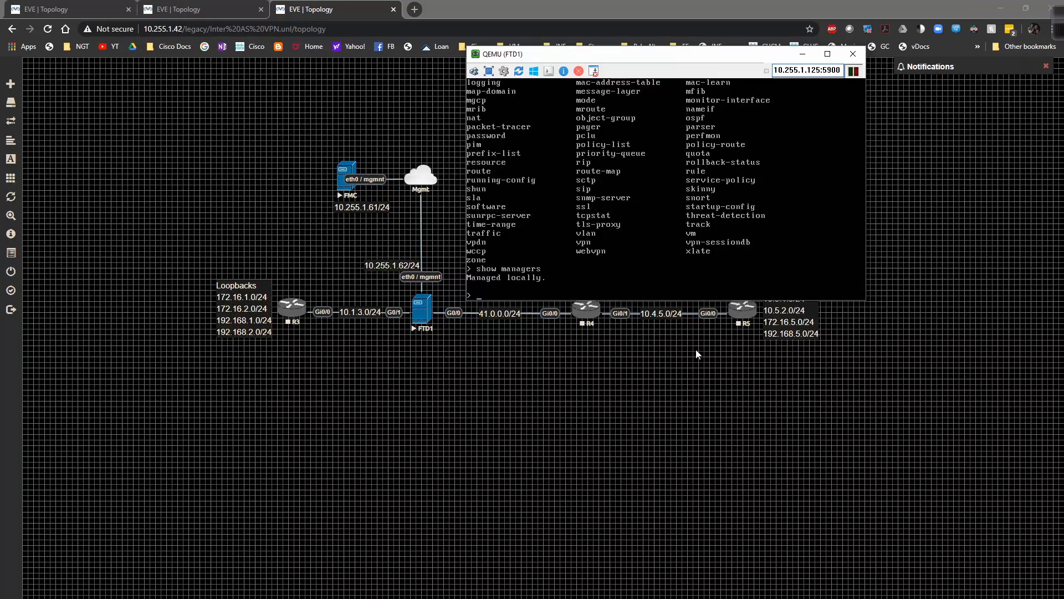
{"action": "type", "text": "configure manager"}
{"action": "key", "text": "question"}
{"action": "type", "text": "add 1"}
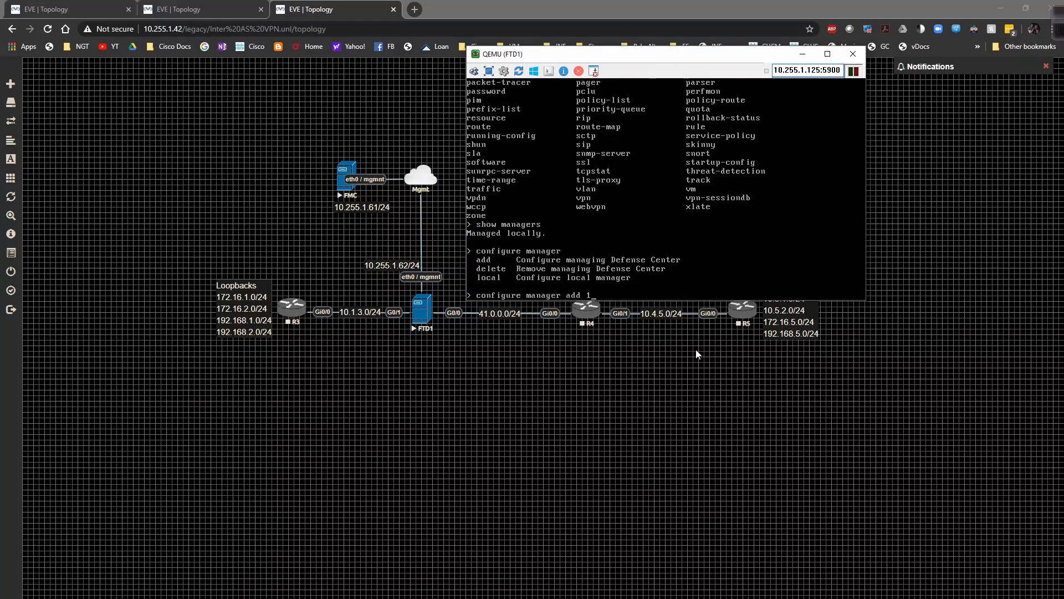
{"action": "type", "text": "0.255.1.61"}
{"action": "key", "text": "question"}
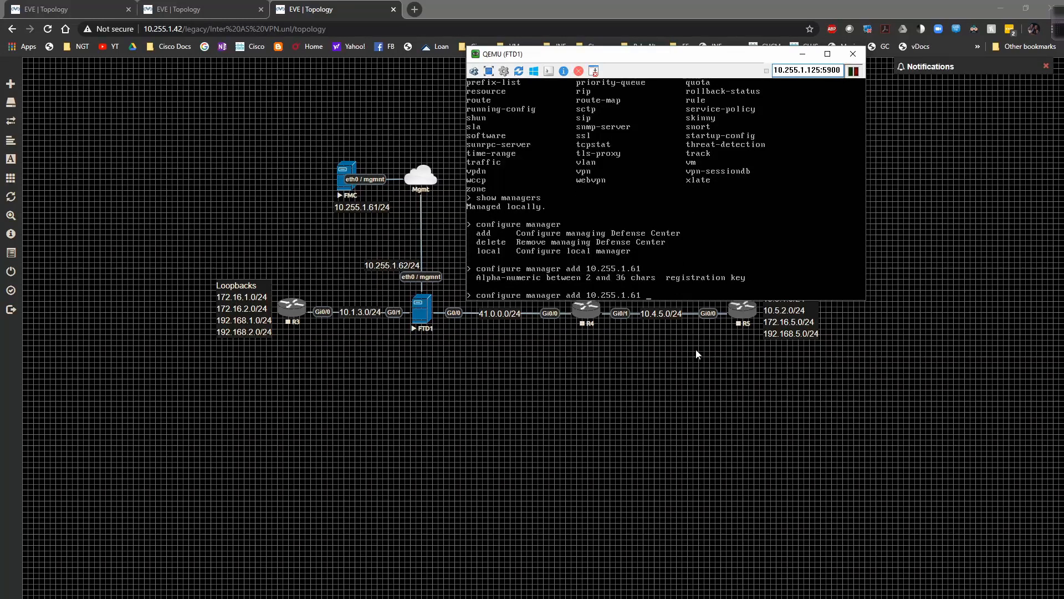
{"action": "type", "text": "ftd1"}
{"action": "key", "text": "Return"}
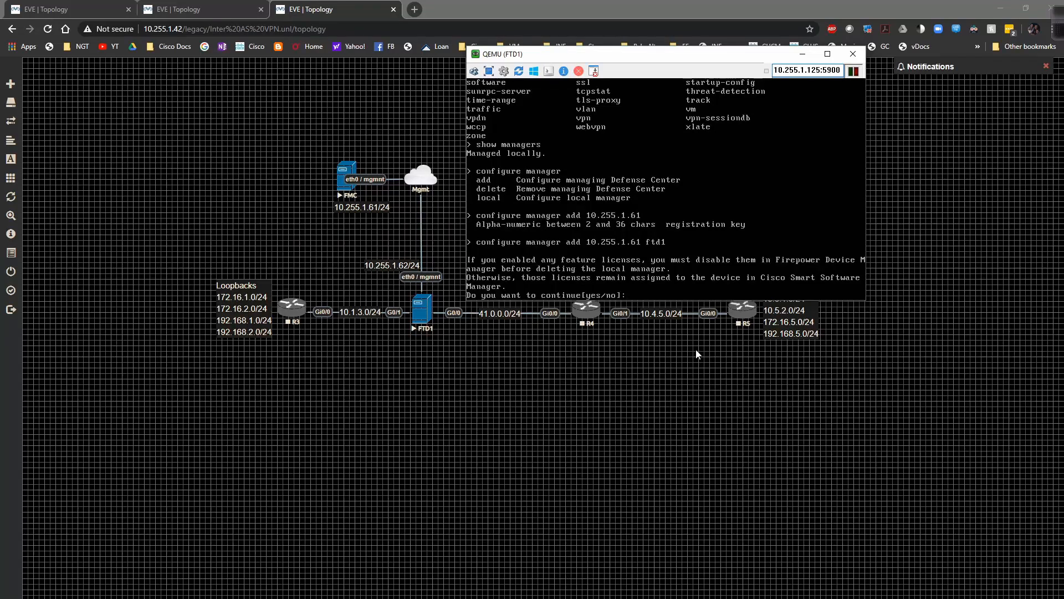
- Answer yes to confirm replacing the local manager
{"action": "type", "text": "y"}
{"action": "key", "text": "Return"}
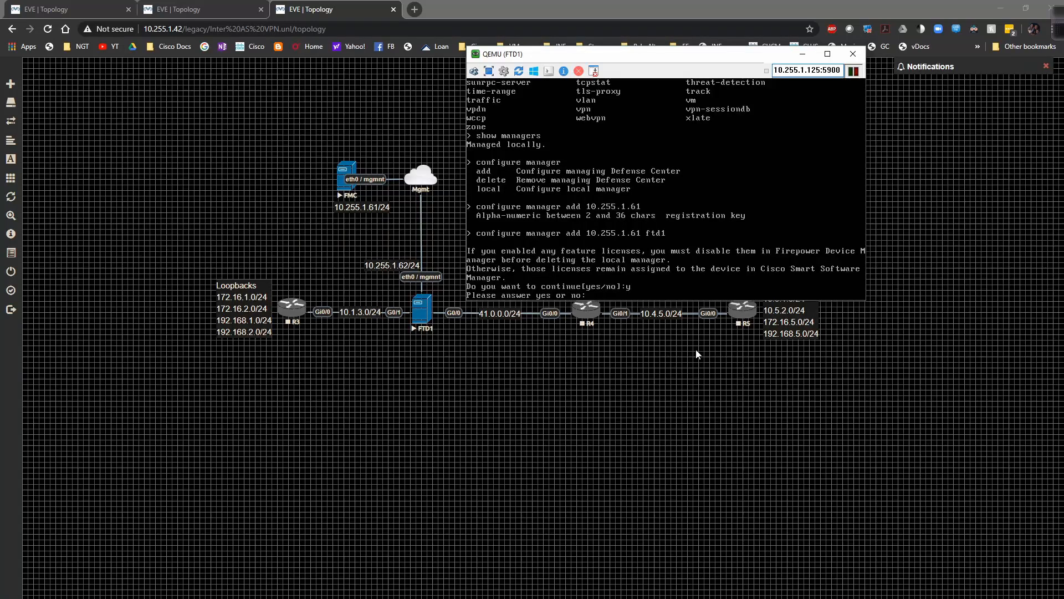
{"action": "type", "text": "yes"}
{"action": "key", "text": "Return"}
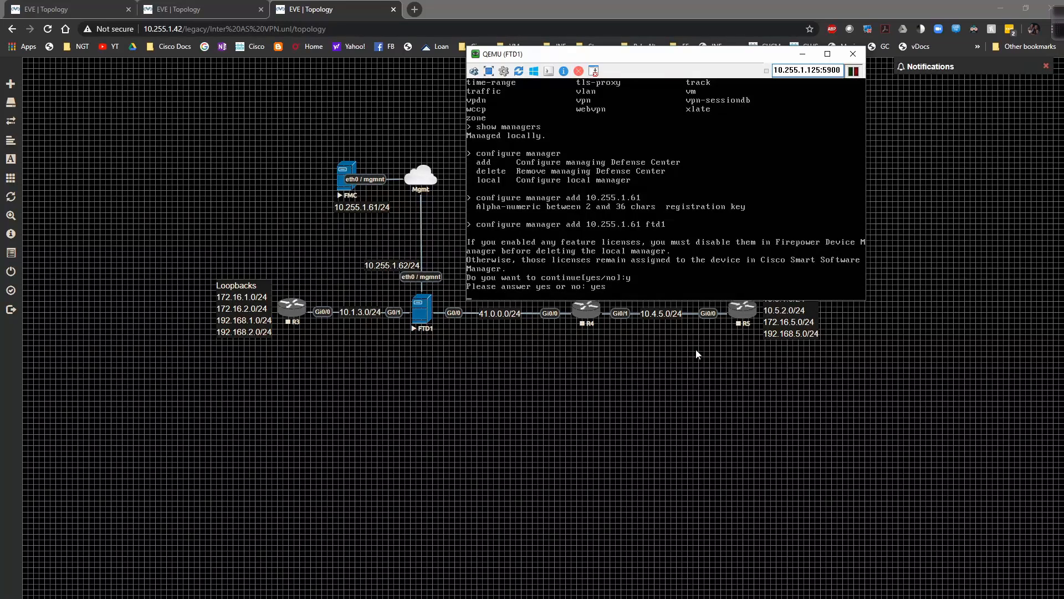
- Run 'show managers' in the FTD1 console to confirm 10.255.1.61 is pending registration
{"action": "key", "text": "Down"}
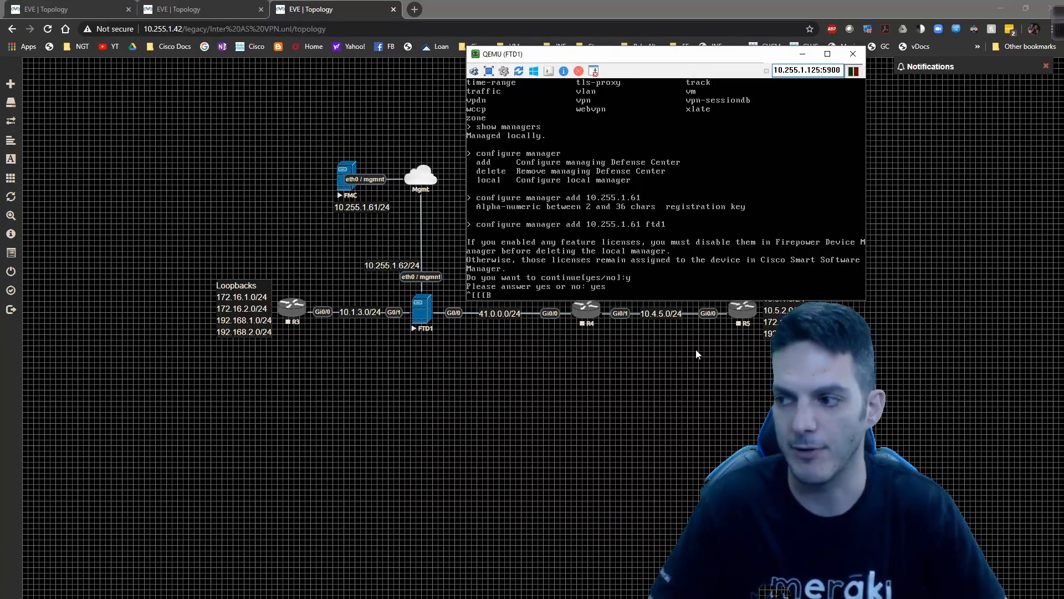
{"action": "key", "text": "F1"}
{"action": "key", "text": "BackSpace"}
{"action": "key", "text": "BackSpace"}
{"action": "key", "text": "BackSpace"}
{"action": "key", "text": "BackSpace"}
{"action": "key", "text": "BackSpace"}
{"action": "key", "text": "BackSpace"}
{"action": "key", "text": "BackSpace"}
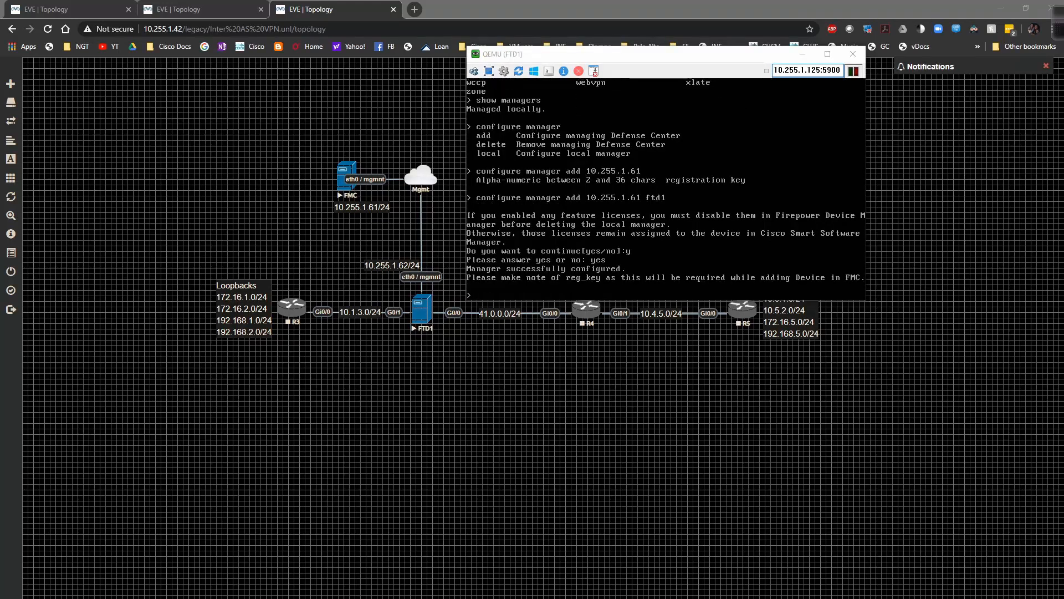
{"action": "key", "text": "alt+Tab"}
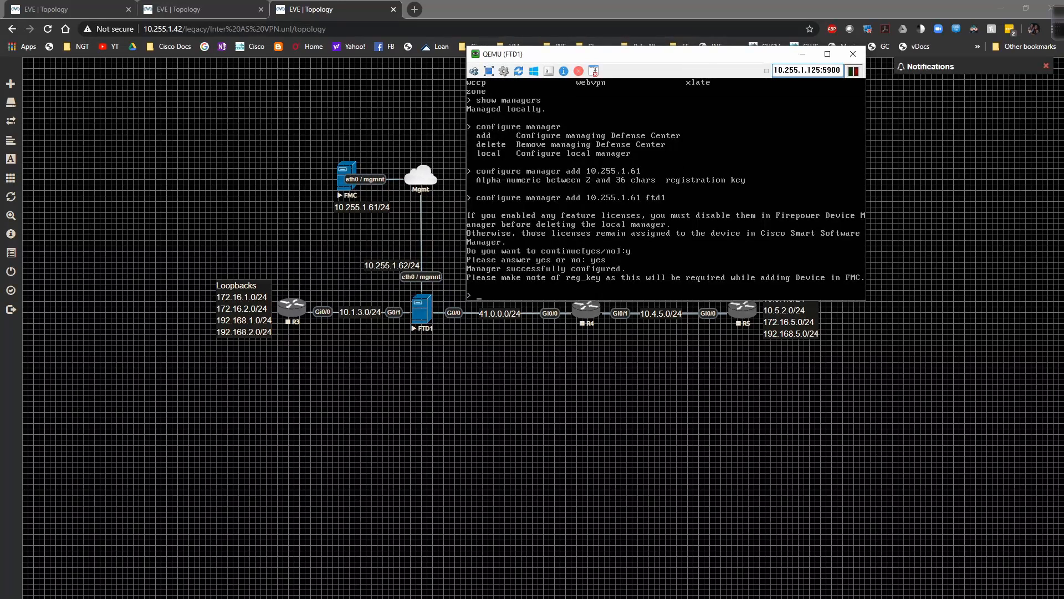
{"action": "type", "text": "show managers"}
{"action": "key", "text": "Return"}
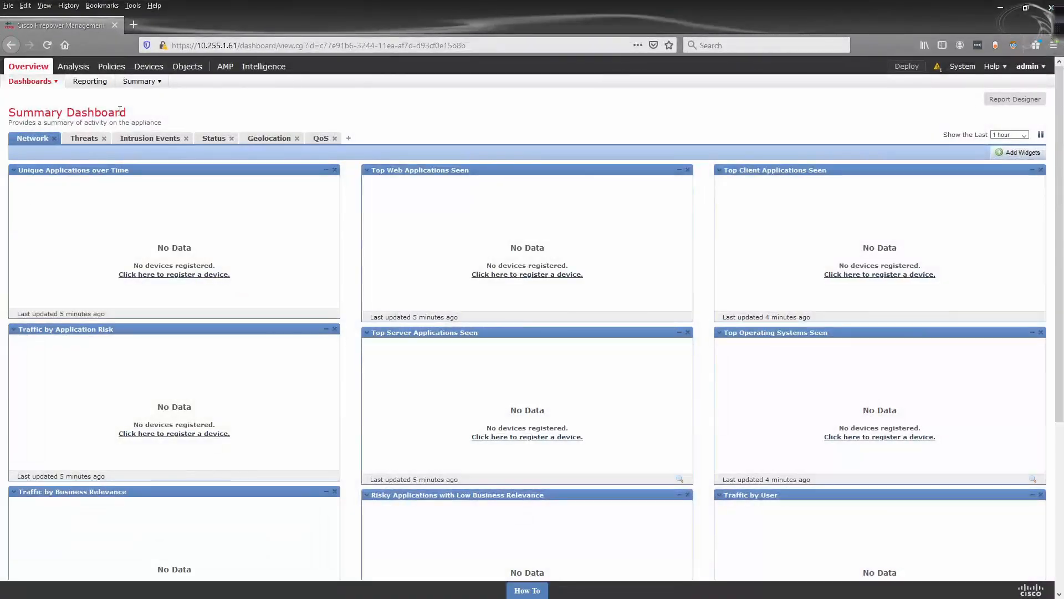
- Go to Devices > Device Management in Firepower Management Center
{"action": "mouse_move", "coordinate": [149, 69]}
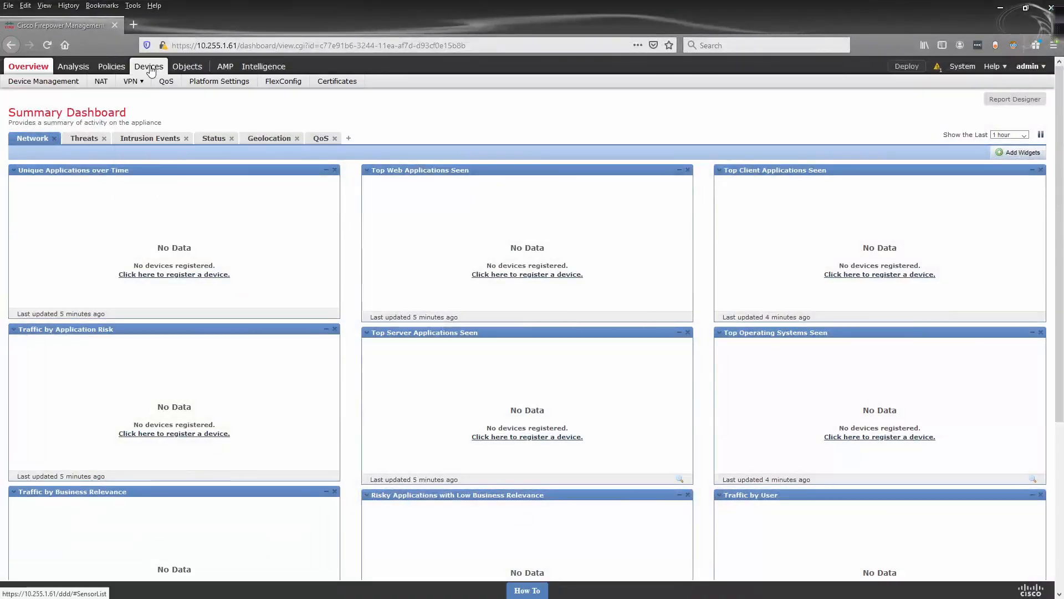
{"action": "left_click", "coordinate": [52, 86]}
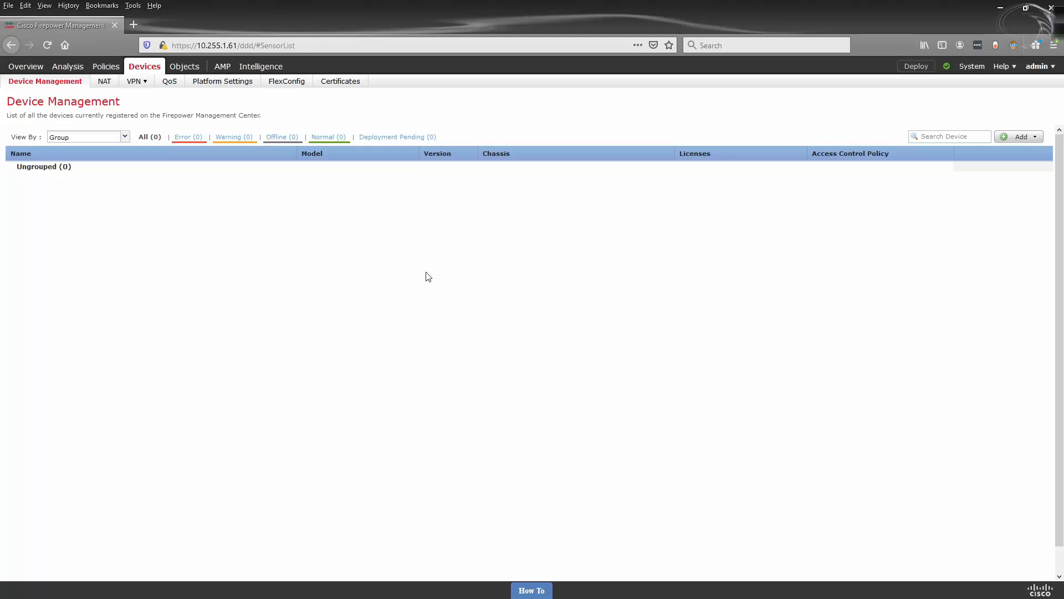
- Create access control policy AC_POLICY with Network Discovery default action, then return to Device Management
{"action": "mouse_move", "coordinate": [106, 67]}
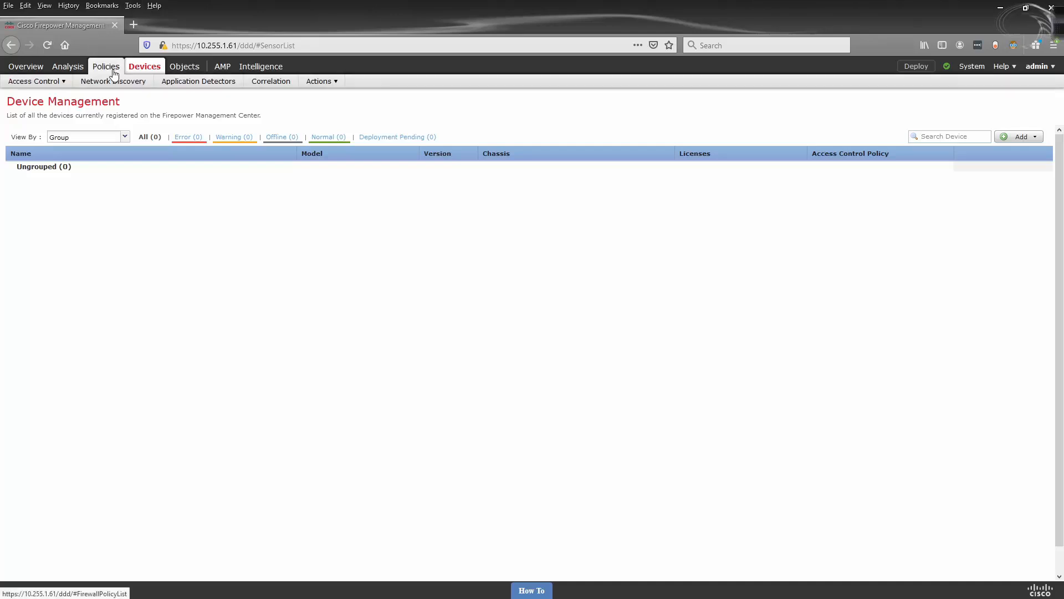
{"action": "mouse_move", "coordinate": [62, 83]}
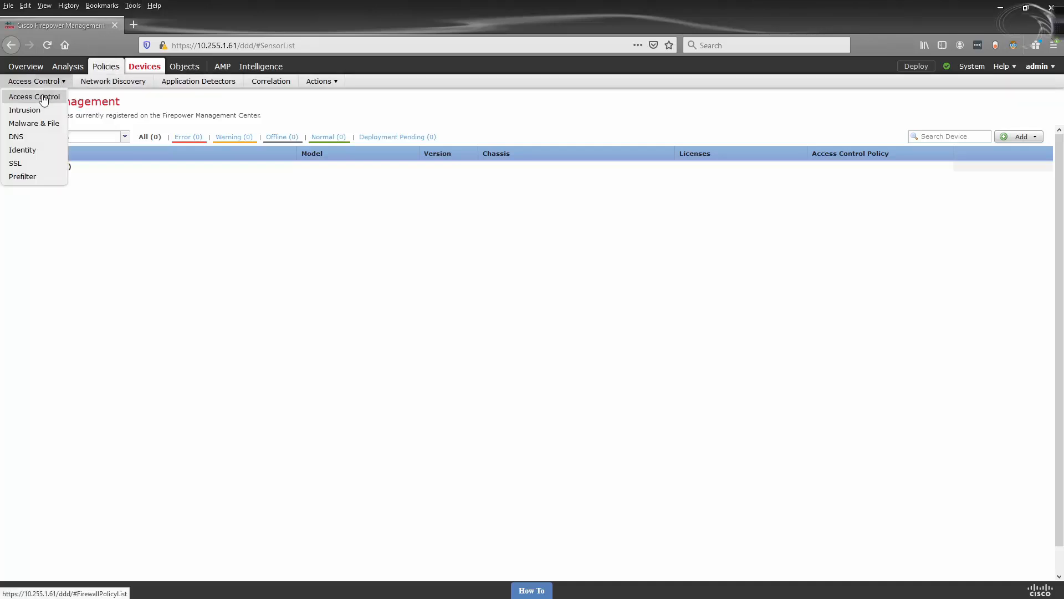
{"action": "left_click", "coordinate": [44, 98]}
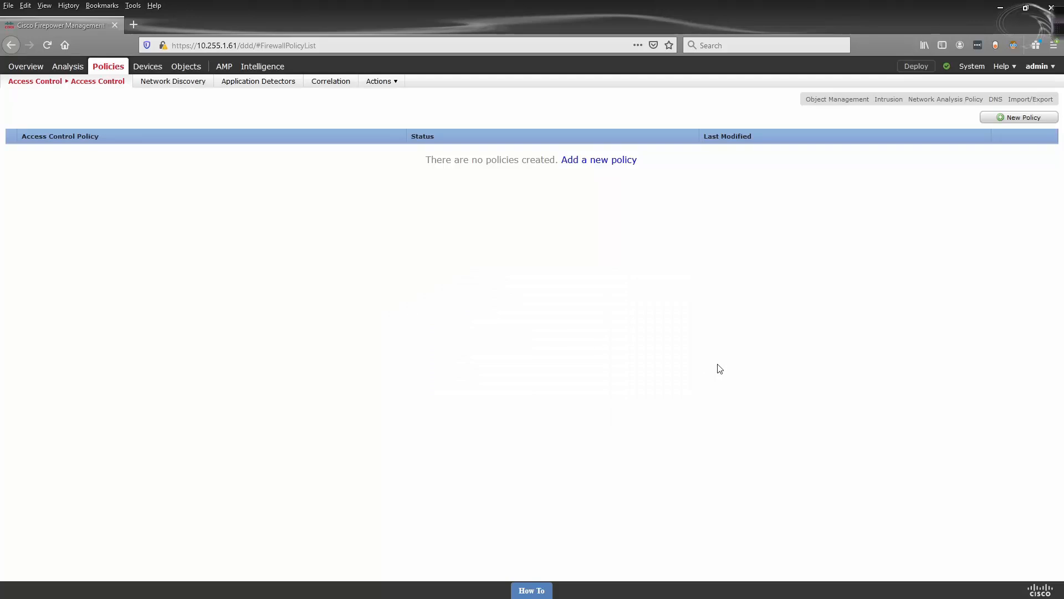
{"action": "left_click", "coordinate": [1017, 118]}
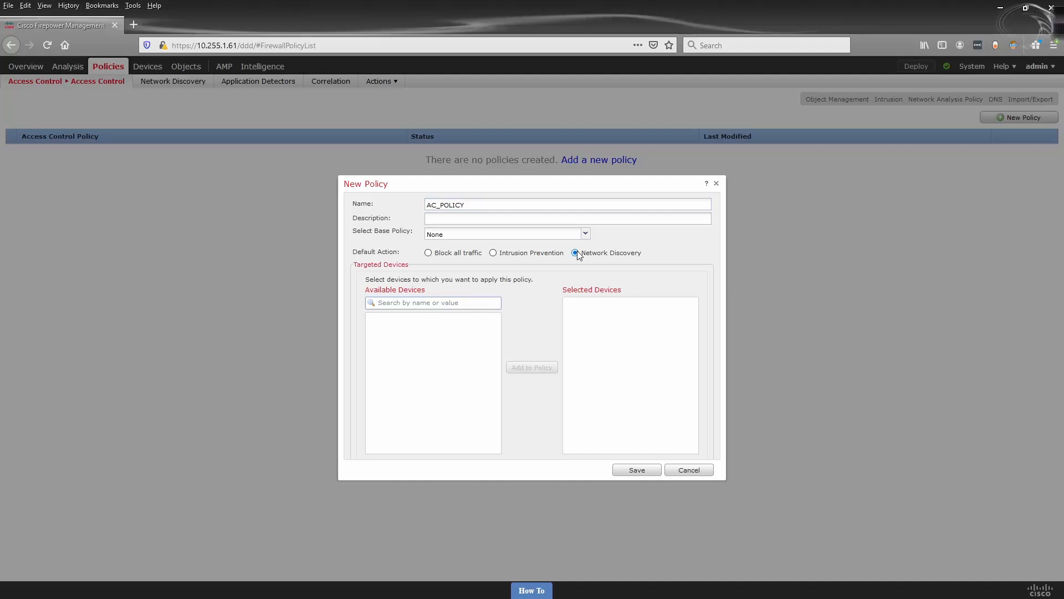
{"action": "left_click", "coordinate": [637, 470]}
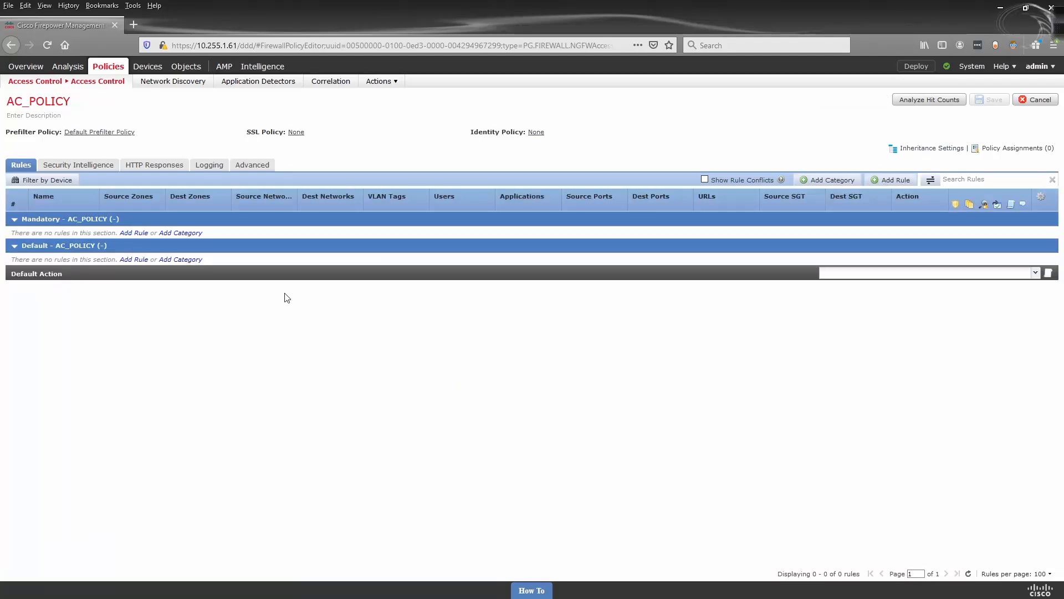
{"action": "mouse_move", "coordinate": [156, 67]}
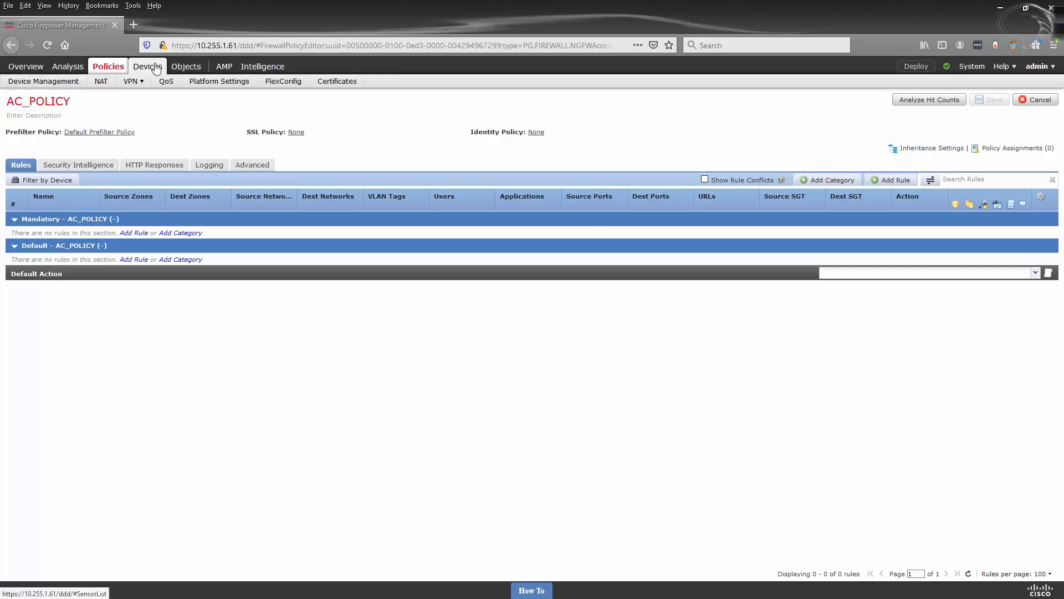
{"action": "left_click", "coordinate": [71, 84]}
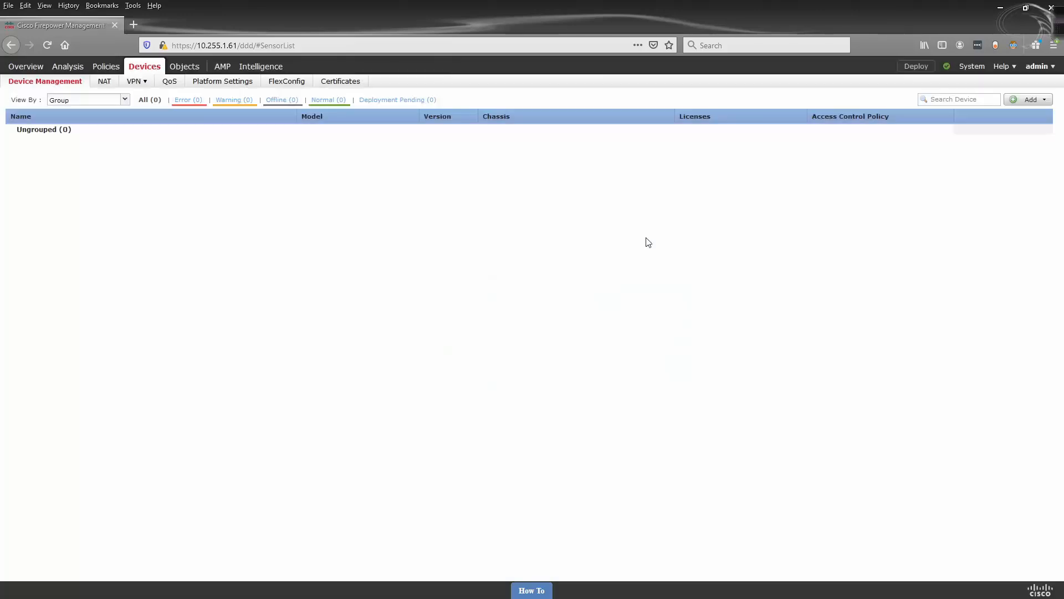
- Add a device with host 10.255.1.62, display name FTD1, and its registration key
{"action": "left_click", "coordinate": [1033, 100]}
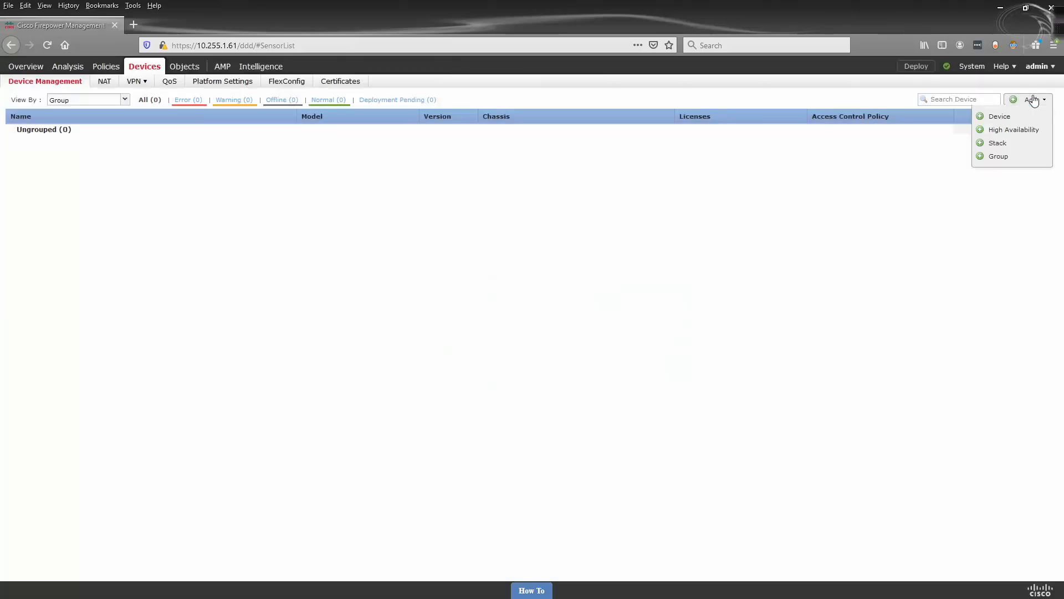
{"action": "left_click", "coordinate": [1002, 117]}
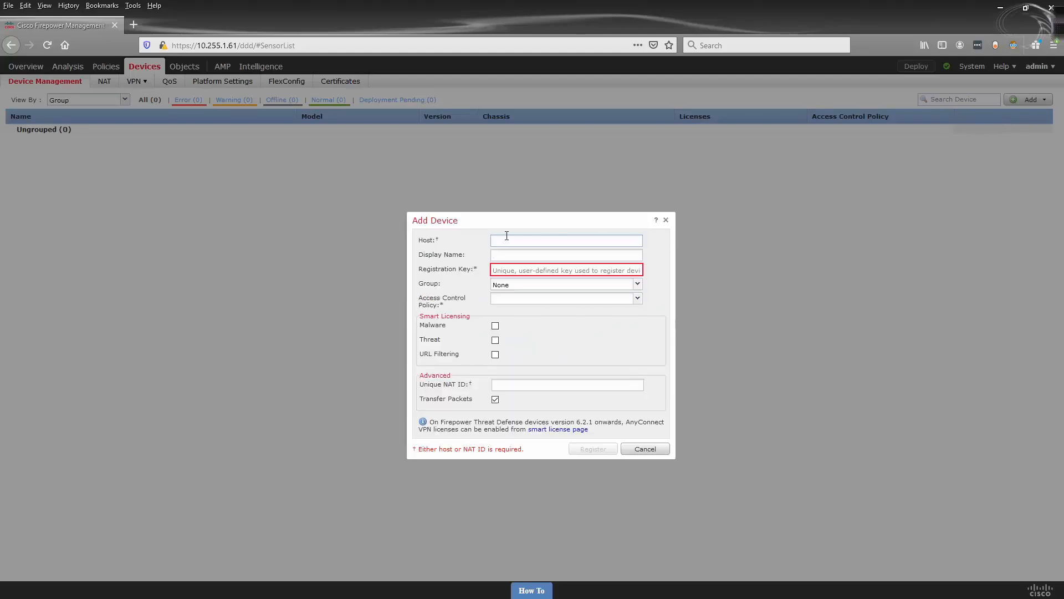
{"action": "type", "text": "10.255.1.652"}
{"action": "key", "text": "Tab"}
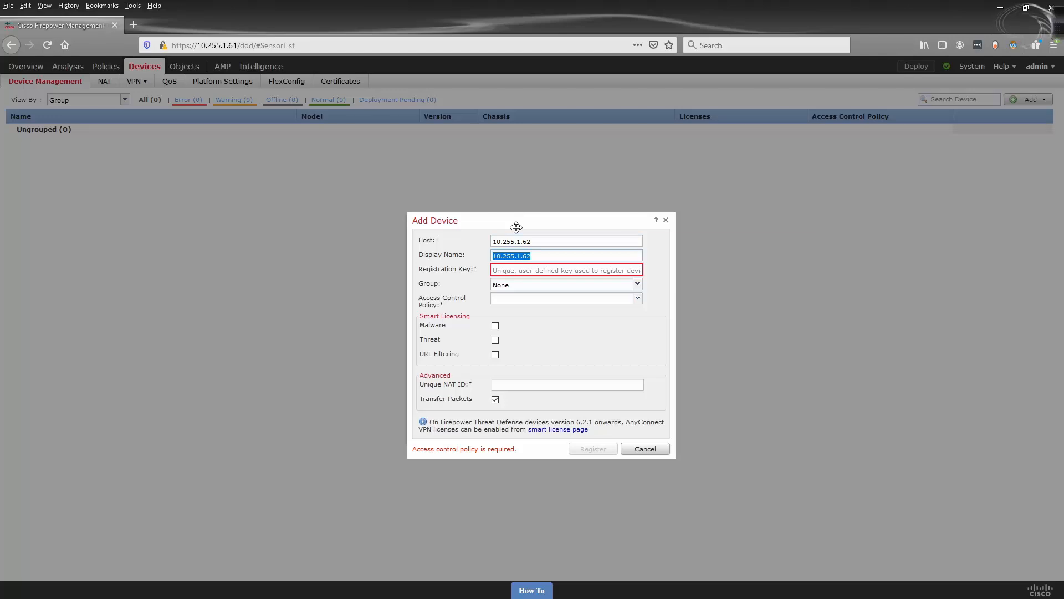
{"action": "type", "text": "FT"}
{"action": "key", "text": "Tab"}
{"action": "type", "text": "ftd1"}
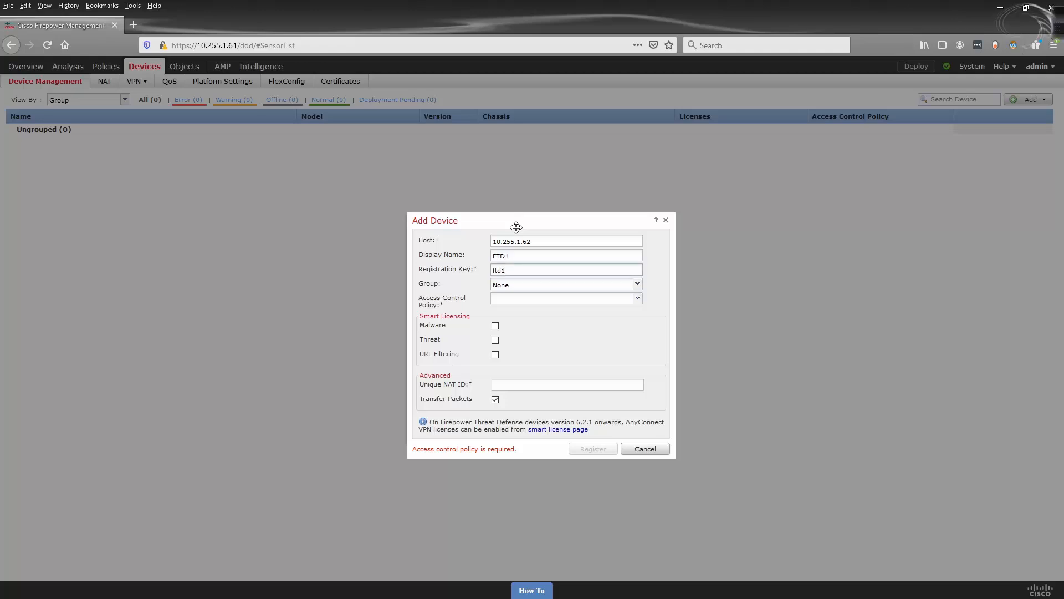
- Assign AC_POLICY, enable Threat and URL Filtering licences, and register the device
{"action": "left_click", "coordinate": [636, 285]}
{"action": "left_click", "coordinate": [636, 296]}
{"action": "left_click", "coordinate": [636, 300]}
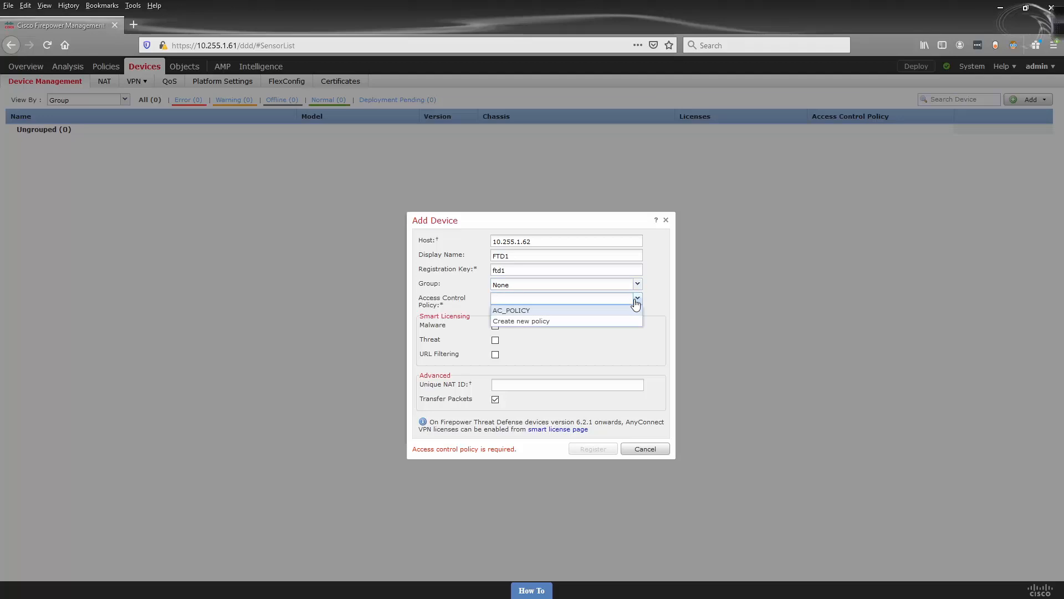
{"action": "left_click", "coordinate": [541, 311]}
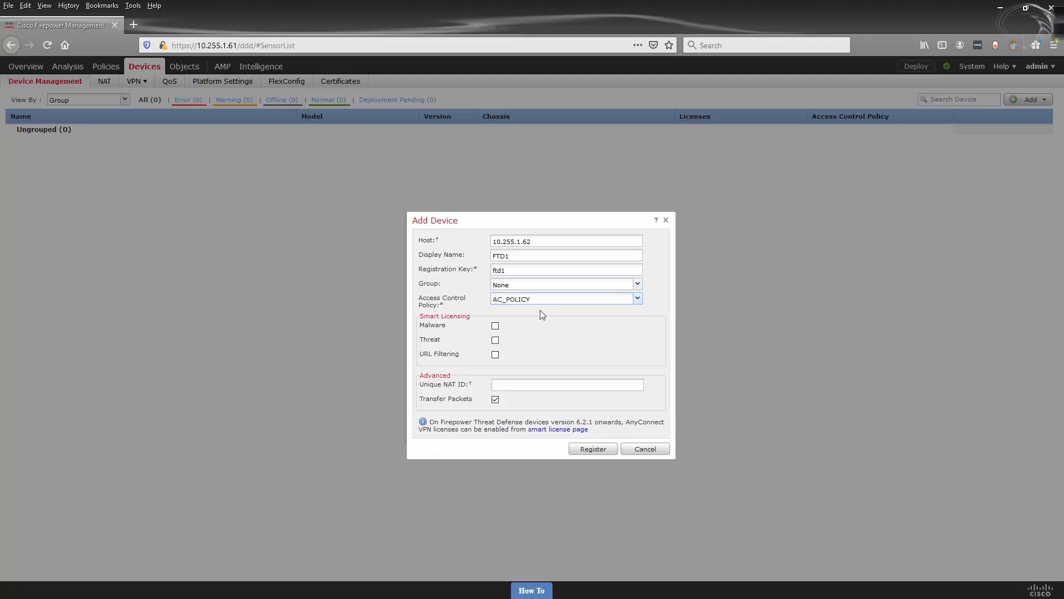
{"action": "left_click", "coordinate": [496, 339]}
{"action": "left_click", "coordinate": [496, 354]}
{"action": "left_click", "coordinate": [588, 447]}
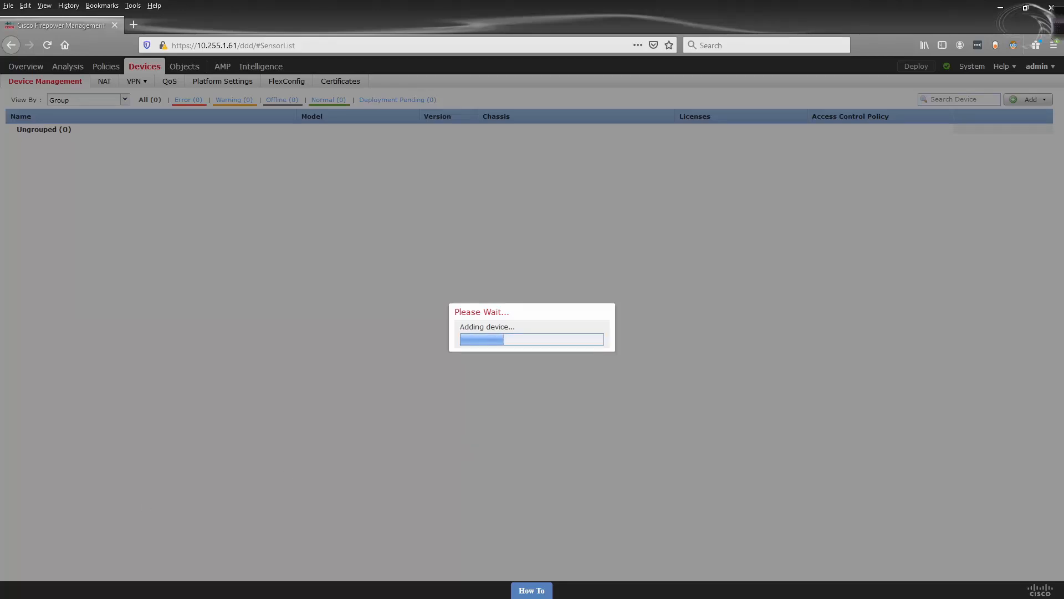
- List FTD1's interfaces and IP addresses with show interface ip brief
{"action": "key", "text": "alt+Tab"}
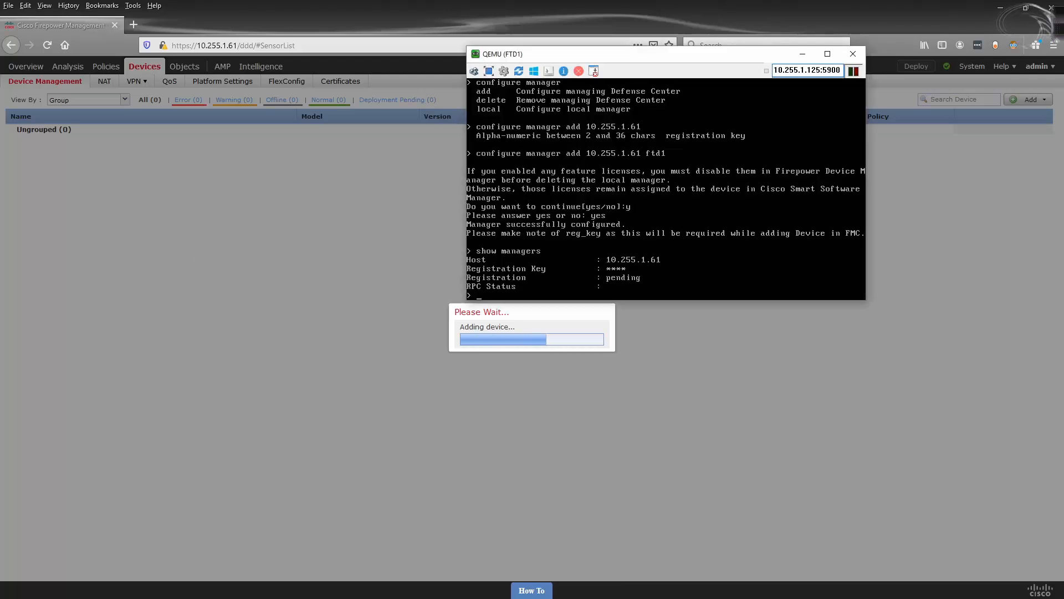
{"action": "type", "text": "show inte"}
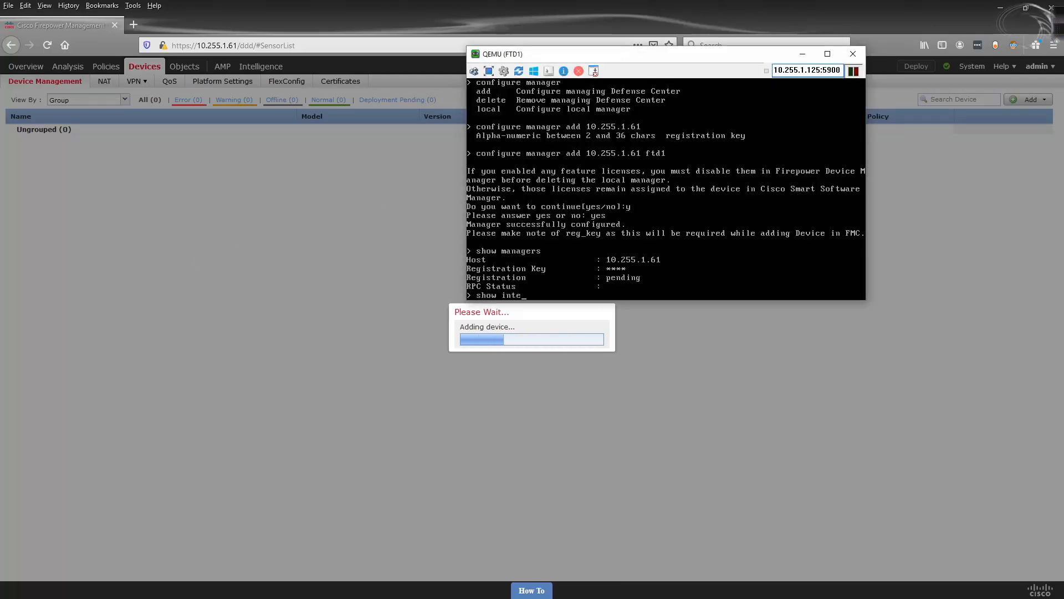
{"action": "type", "text": "rface ip brief"}
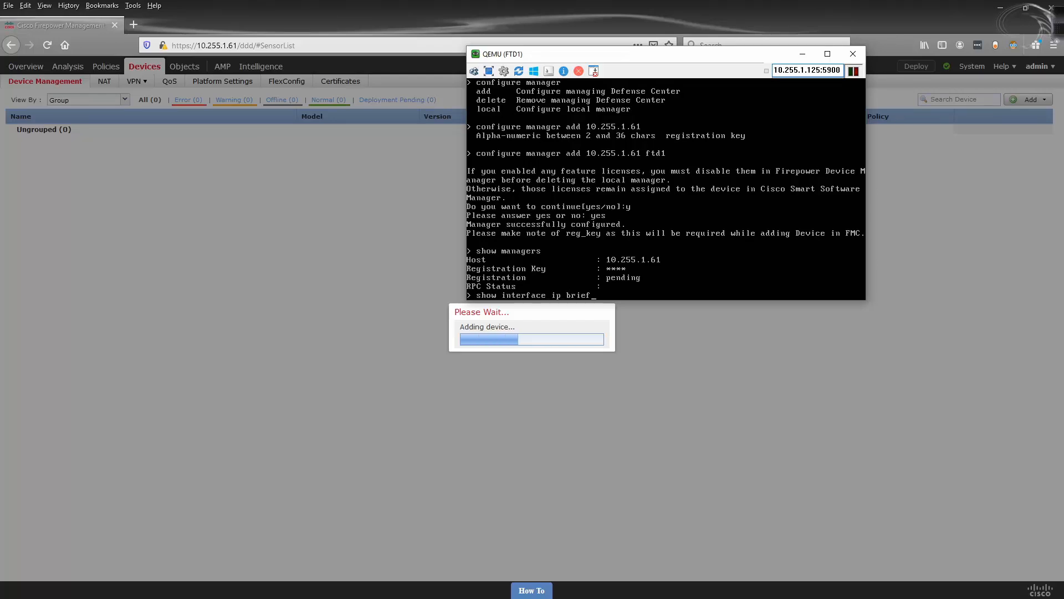
{"action": "key", "text": "Return"}
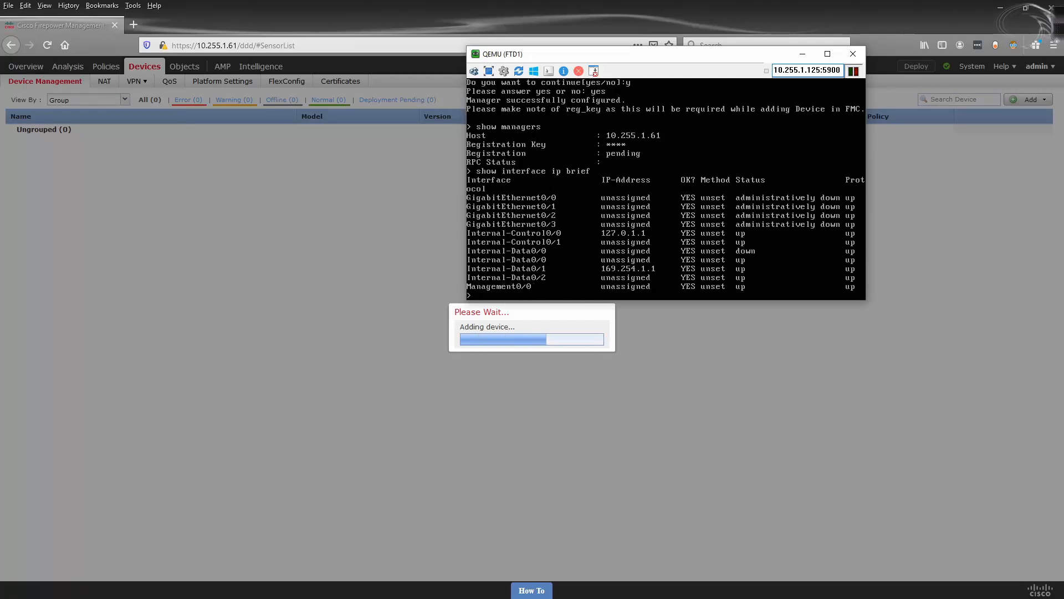
- Display FTD1's running configuration, then close its console and restore the browser window
{"action": "type", "text": "show ru"}
{"action": "key", "text": "Tab"}
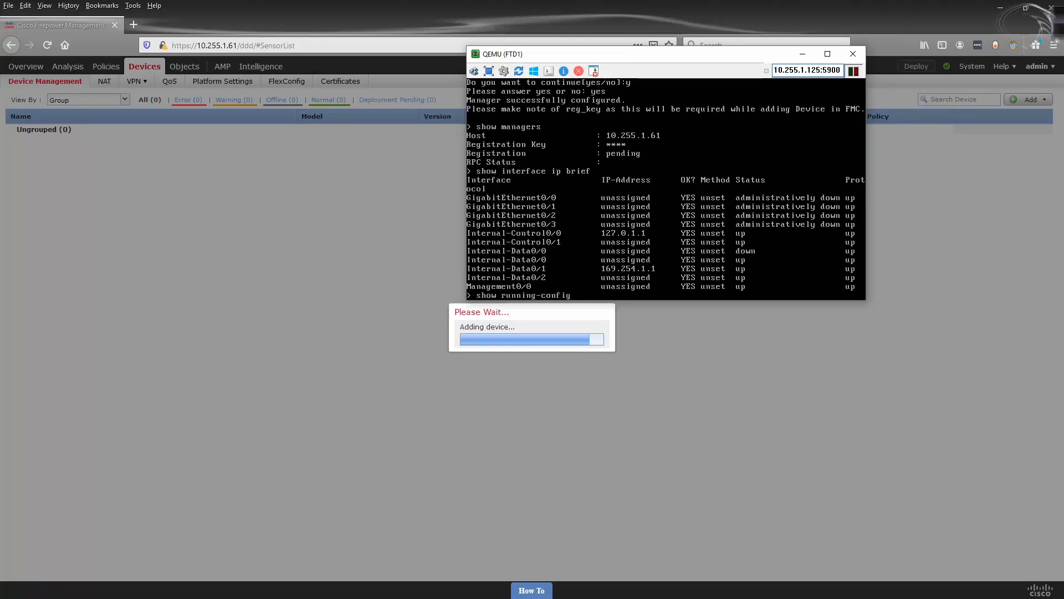
{"action": "key", "text": "Return"}
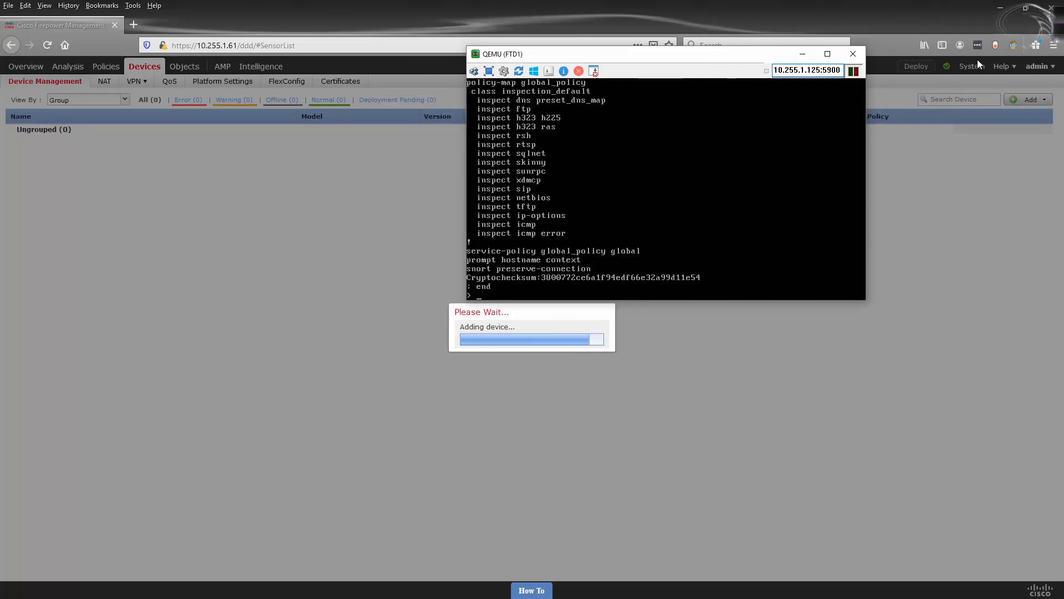
{"action": "left_click", "coordinate": [845, 55]}
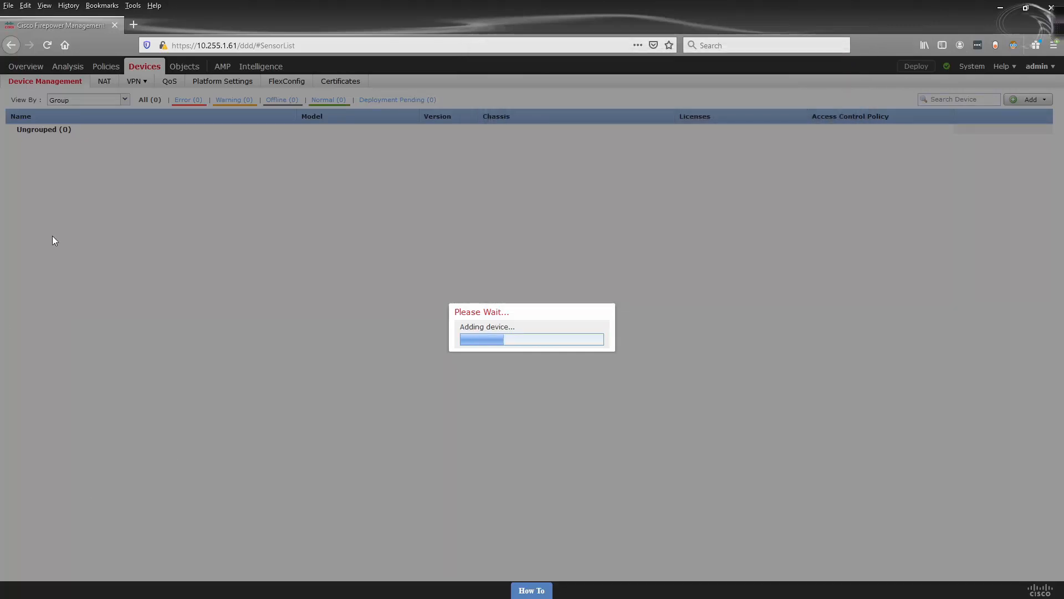
{"action": "left_click_drag", "start_coordinate": [346, 10], "coordinate": [459, 129]}
- Start router R3 and open its console session beside the topology
{"action": "left_click", "coordinate": [466, 85]}
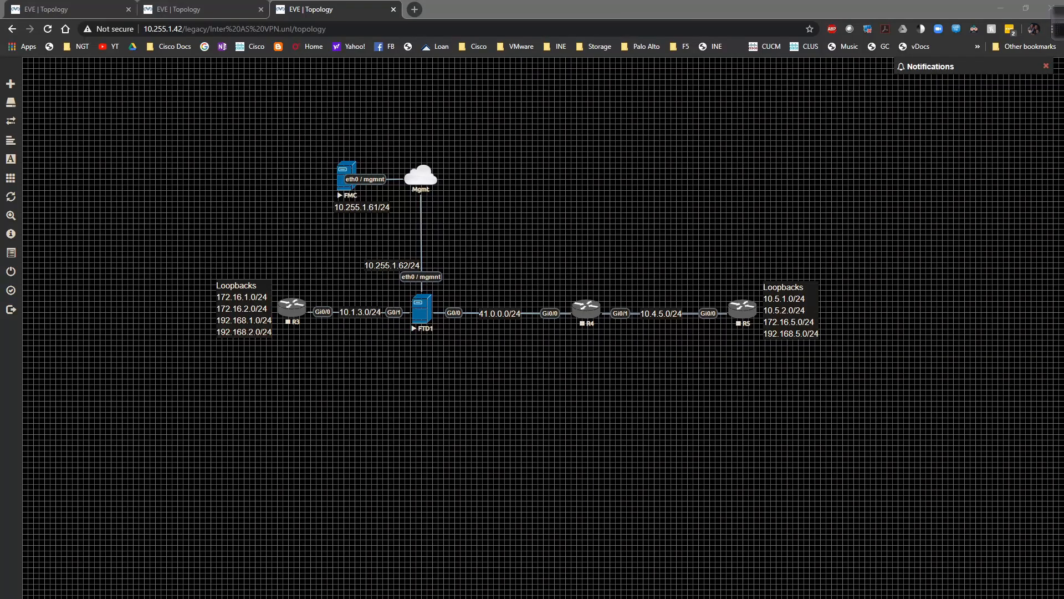
{"action": "right_click", "coordinate": [304, 306]}
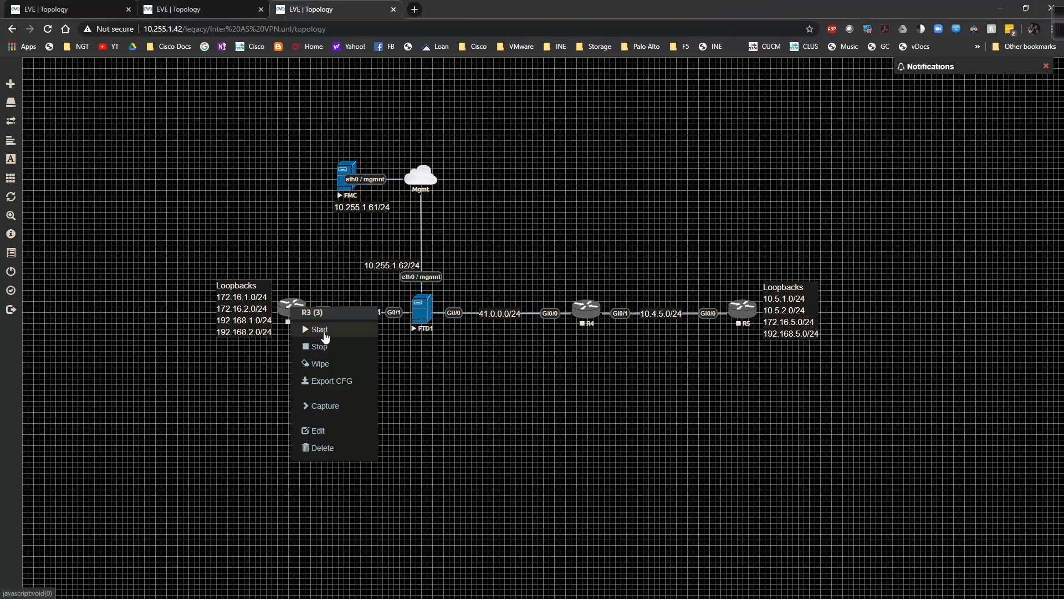
{"action": "left_click", "coordinate": [323, 331]}
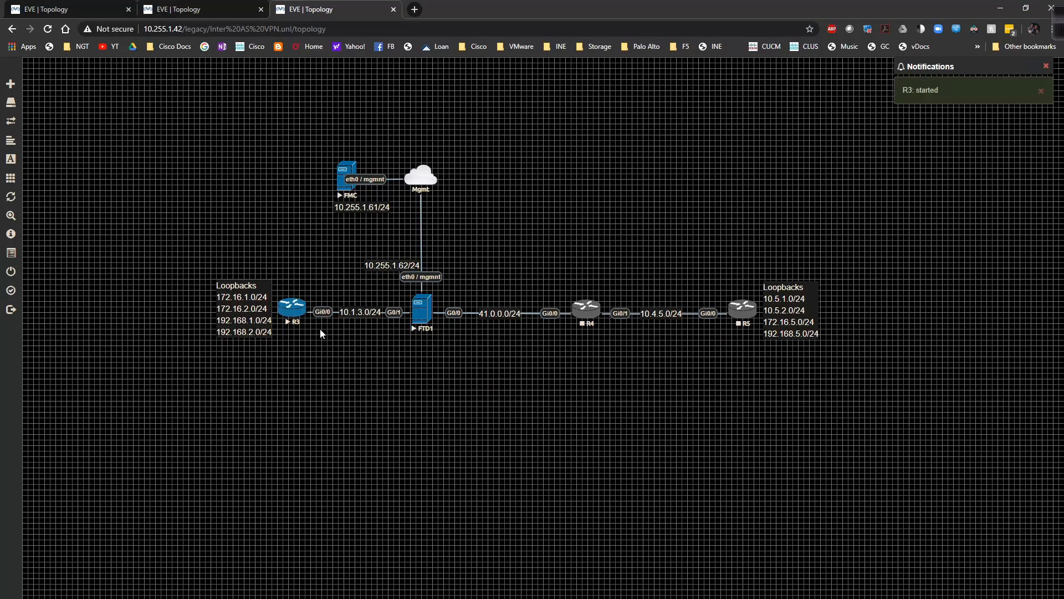
{"action": "left_click", "coordinate": [296, 309]}
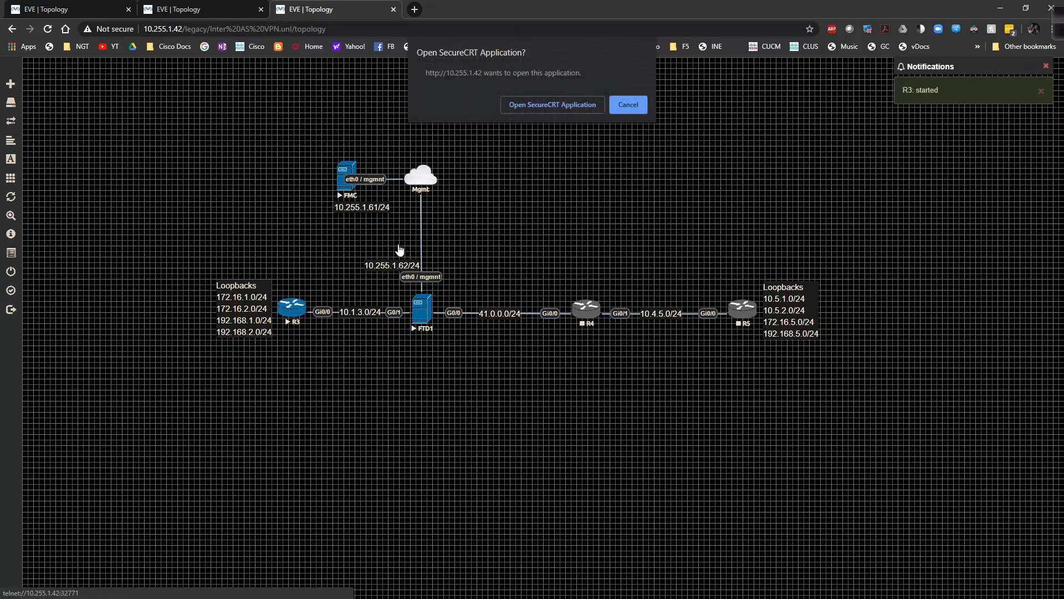
{"action": "left_click", "coordinate": [579, 102]}
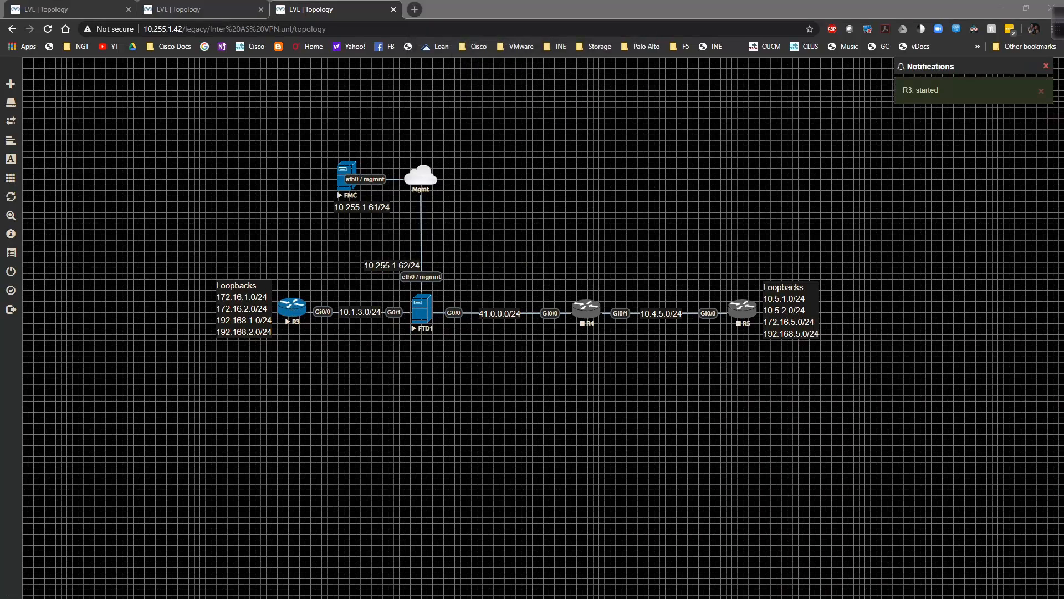
{"action": "left_click_drag", "start_coordinate": [197, 214], "coordinate": [245, 224]}
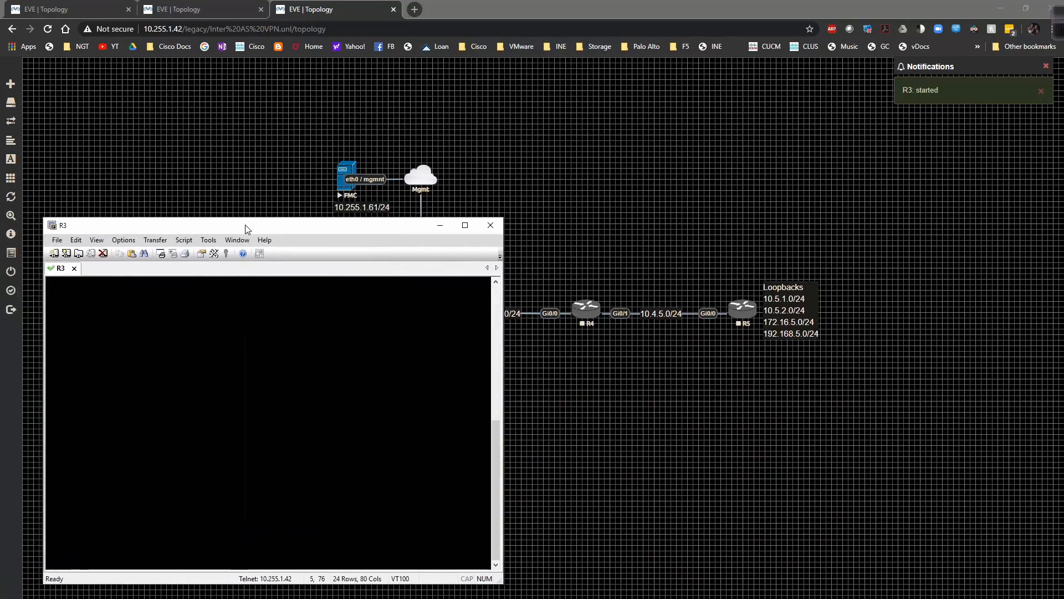
{"action": "left_click_drag", "start_coordinate": [169, 218], "coordinate": [166, 352]}
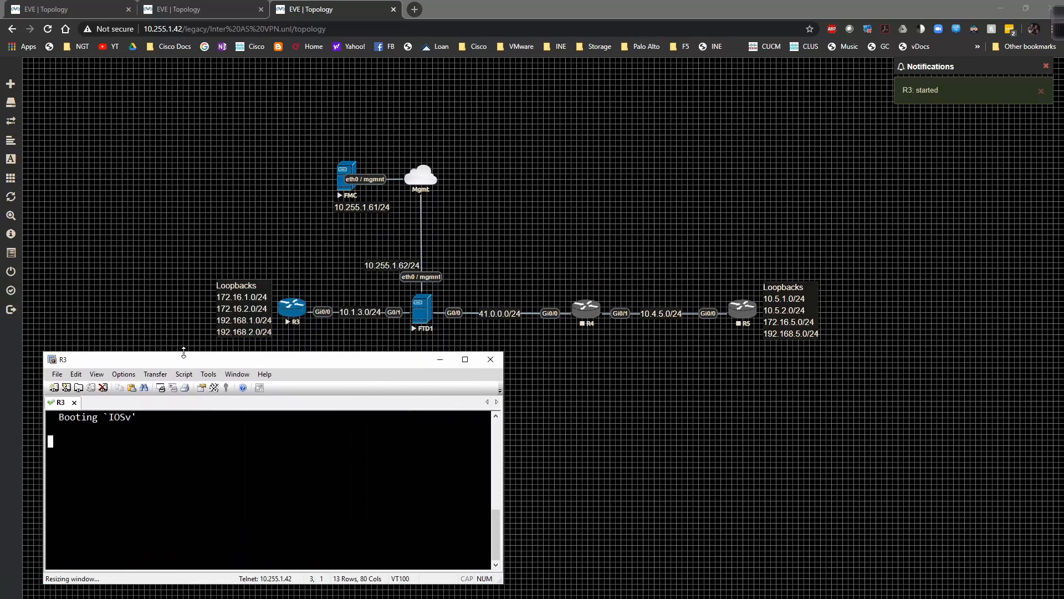
- Try an SSH quick connect to FTD1 at 10.255.1.62 as admin, then close the failed session
{"action": "left_click", "coordinate": [66, 387]}
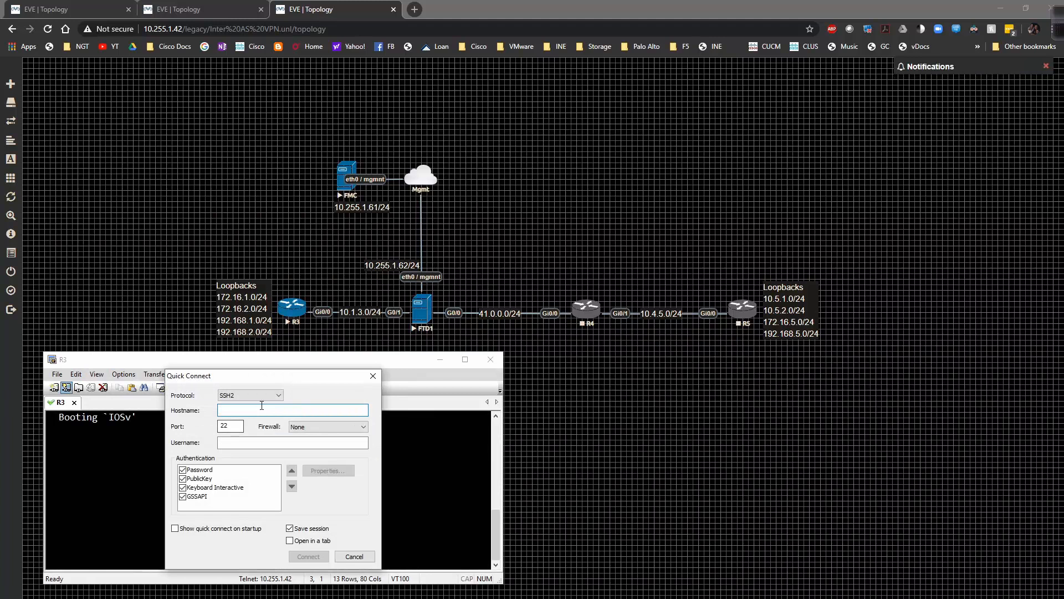
{"action": "type", "text": "10.255.1.62"}
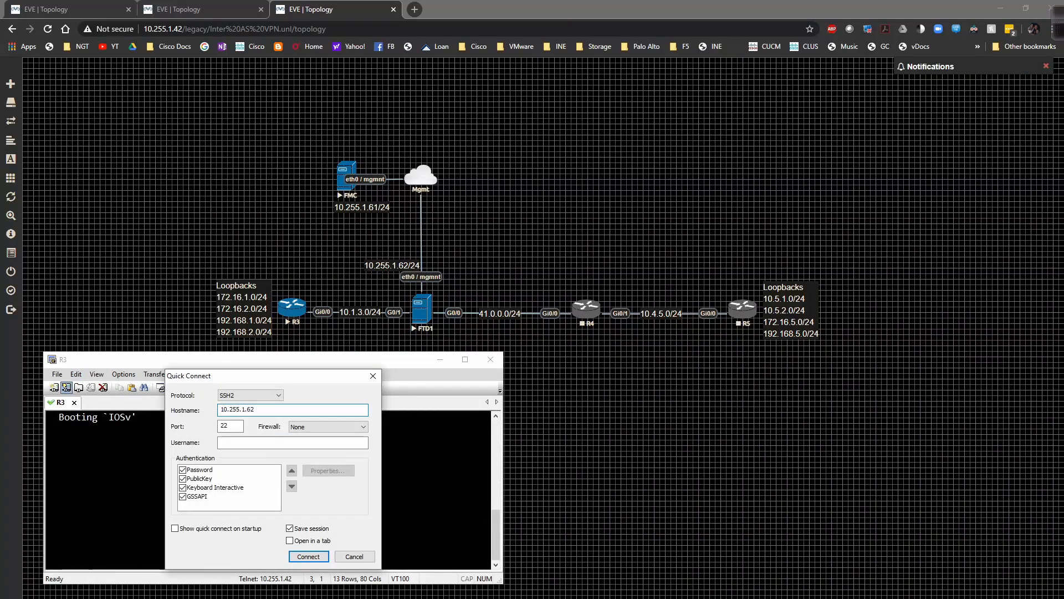
{"action": "key", "text": "Tab"}
{"action": "key", "text": "Tab"}
{"action": "key", "text": "Tab"}
{"action": "type", "text": "admin"}
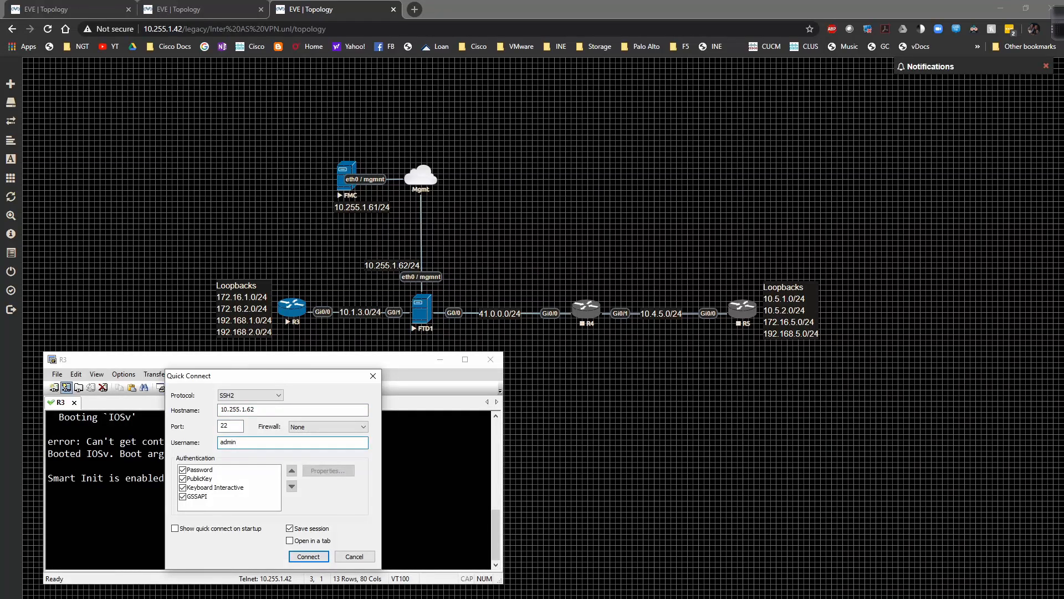
{"action": "left_click", "coordinate": [322, 557]}
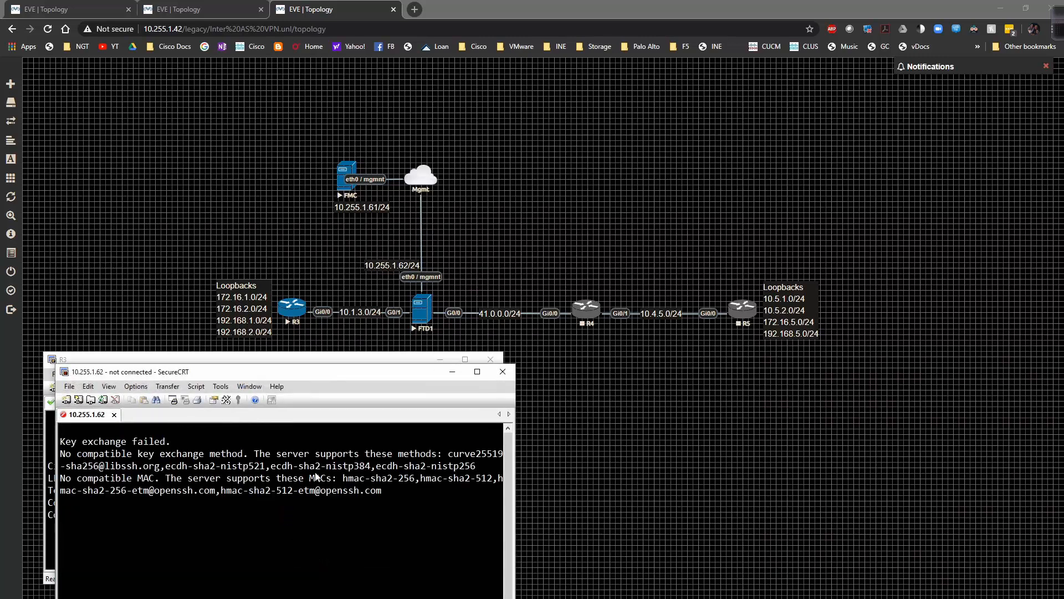
{"action": "left_click", "coordinate": [502, 372]}
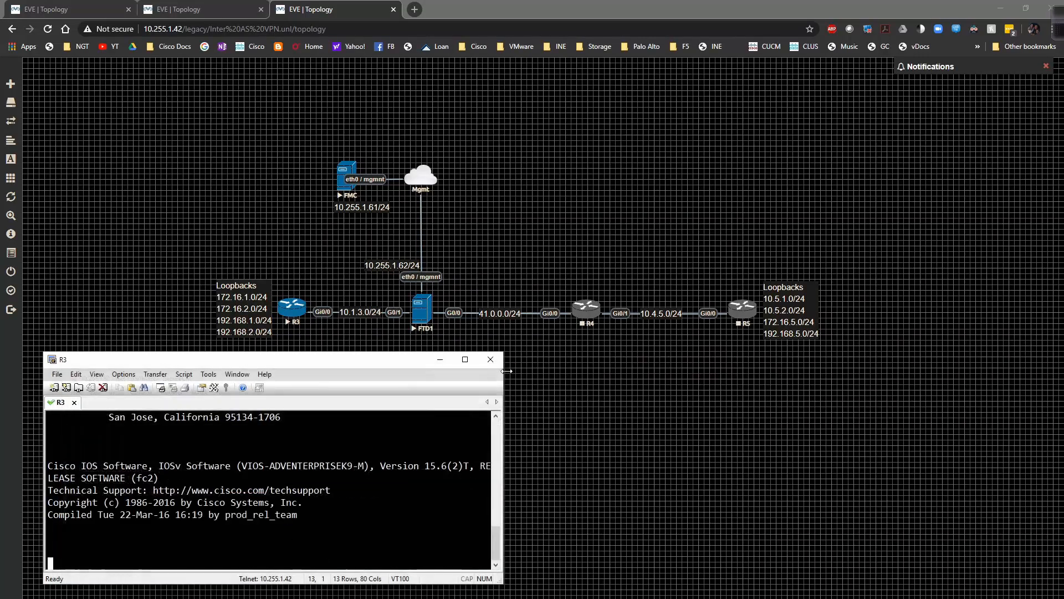
{"action": "left_click", "coordinate": [435, 360]}
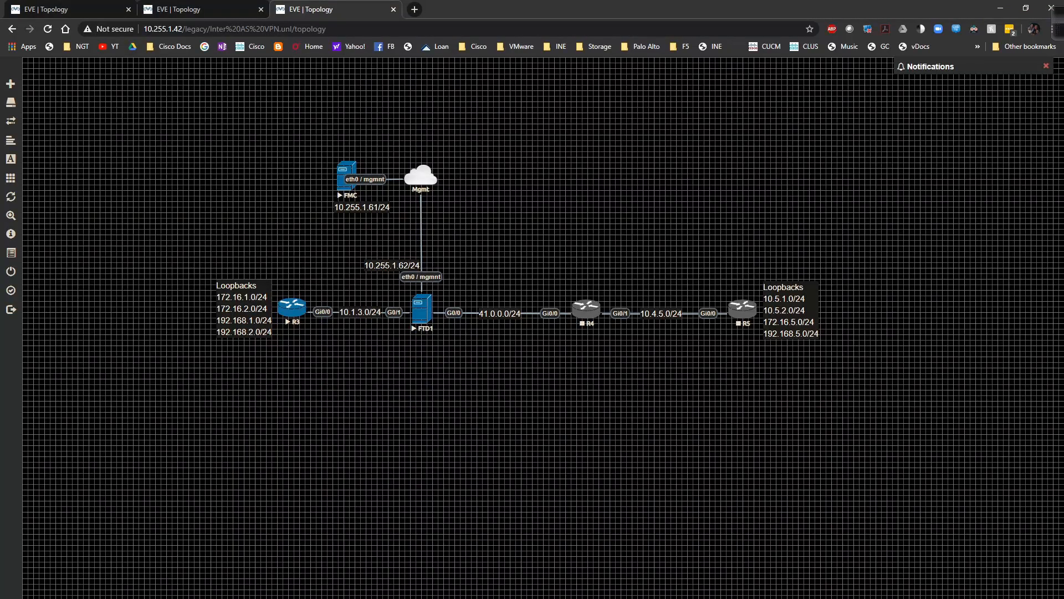
{"action": "key", "text": "alt+Tab"}
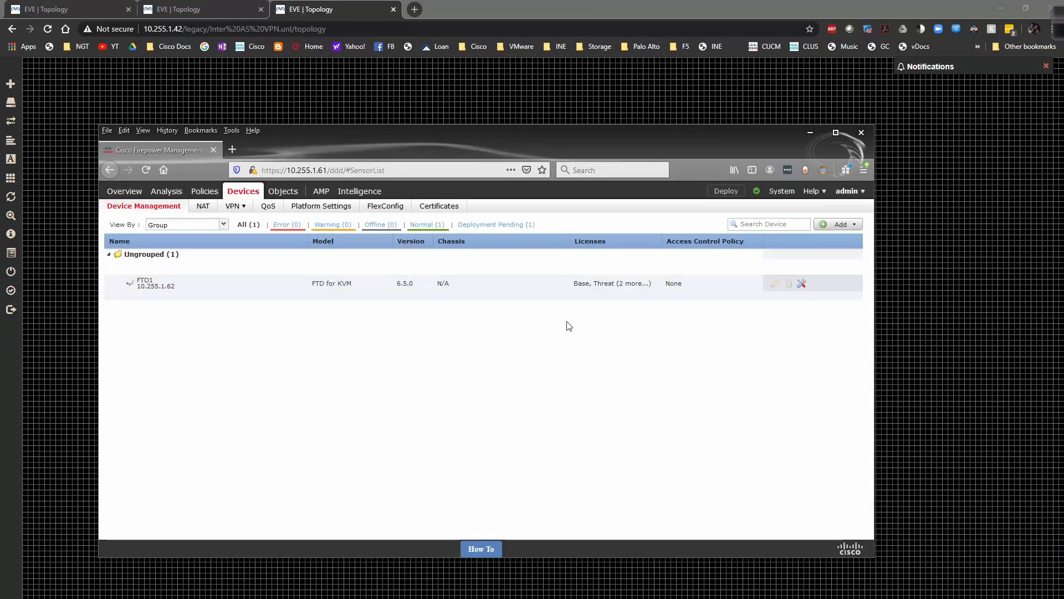
- Maximize the FMC browser and turn Dark Reader on for the 10.255.1.61 site
{"action": "left_click", "coordinate": [835, 132]}
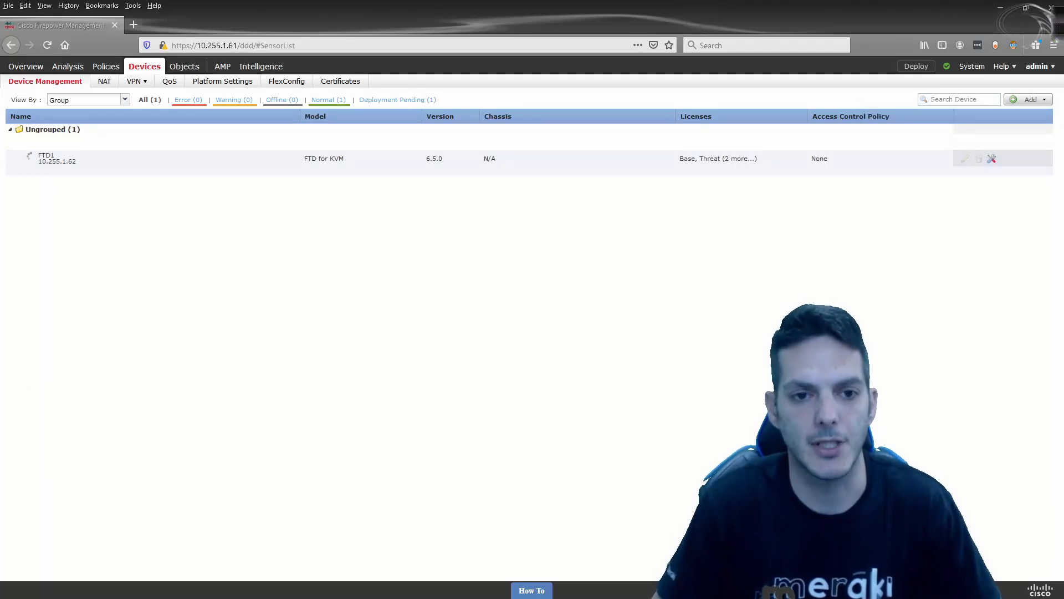
{"action": "left_click", "coordinate": [1014, 45]}
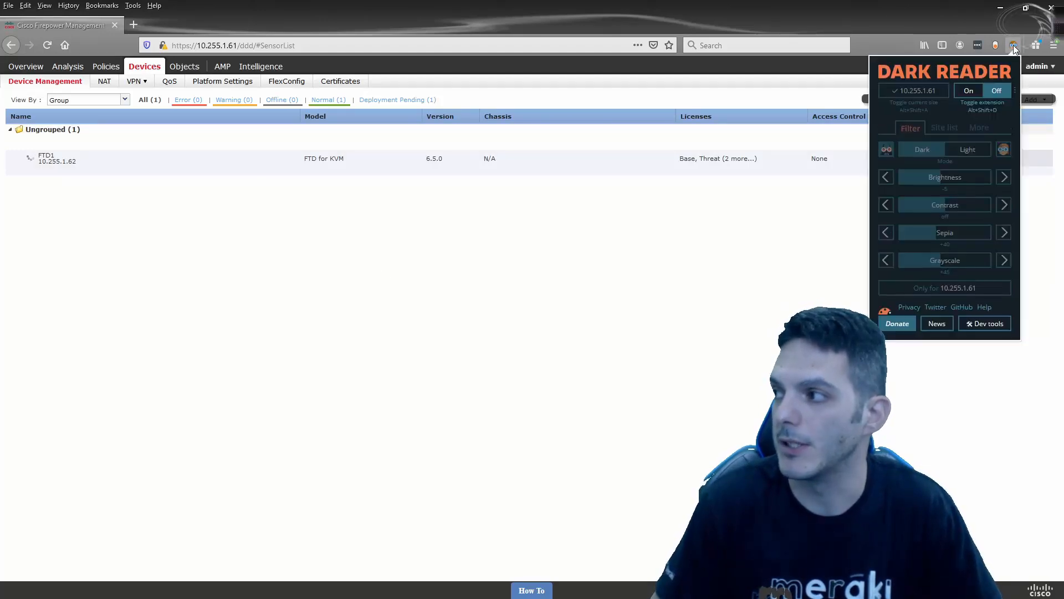
{"action": "left_click", "coordinate": [968, 94]}
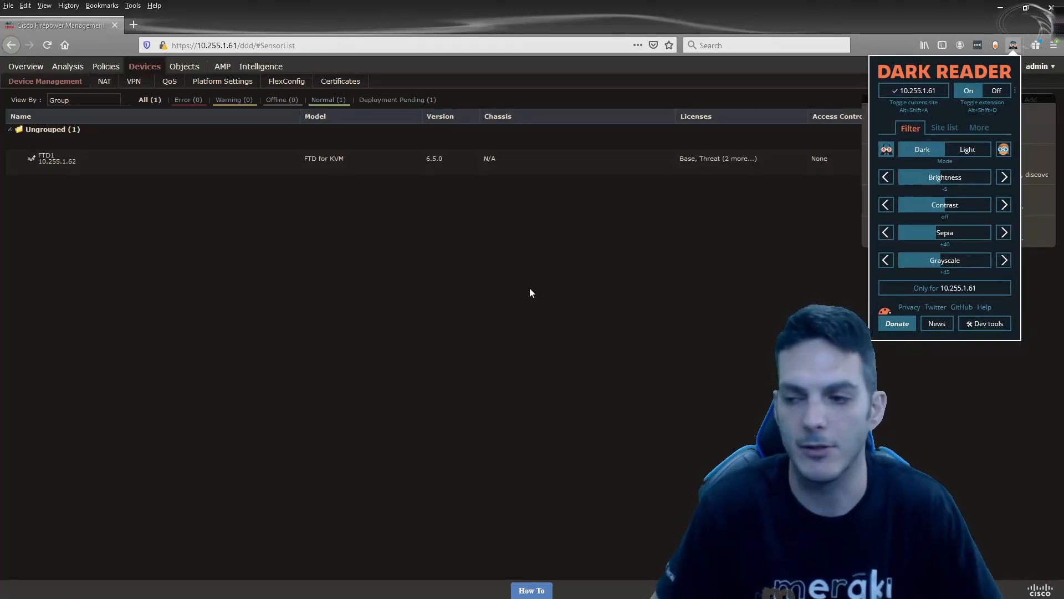
{"action": "left_click", "coordinate": [530, 288]}
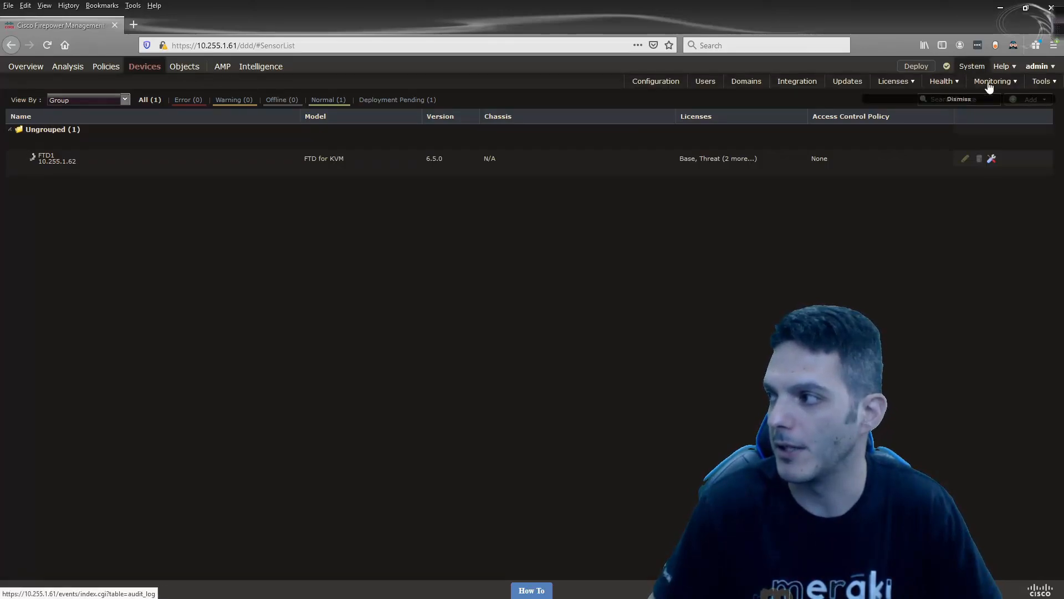
- Check FMC's Health and Tasks messages for FTD1's registration, and answer n to R3's setup prompt
{"action": "left_click", "coordinate": [946, 67]}
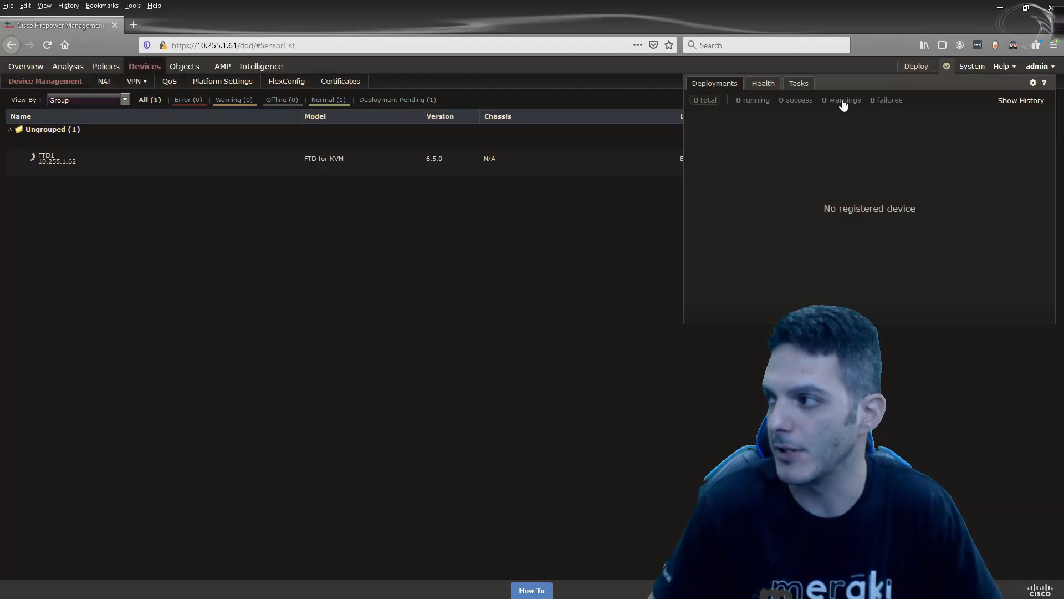
{"action": "left_click", "coordinate": [761, 84]}
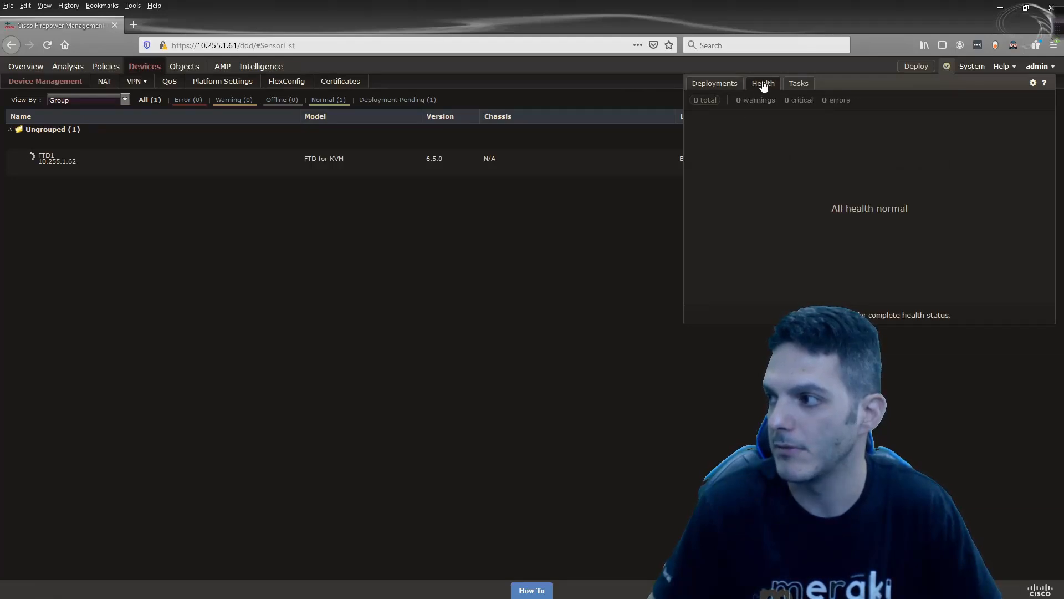
{"action": "left_click", "coordinate": [798, 85]}
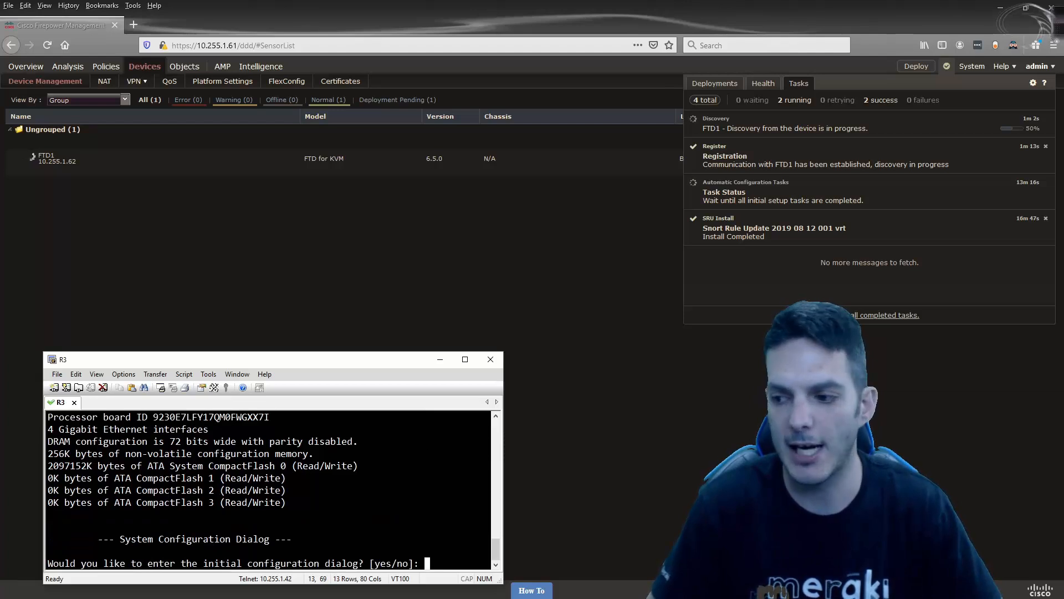
{"action": "type", "text": "n"}
{"action": "key", "text": "Return"}
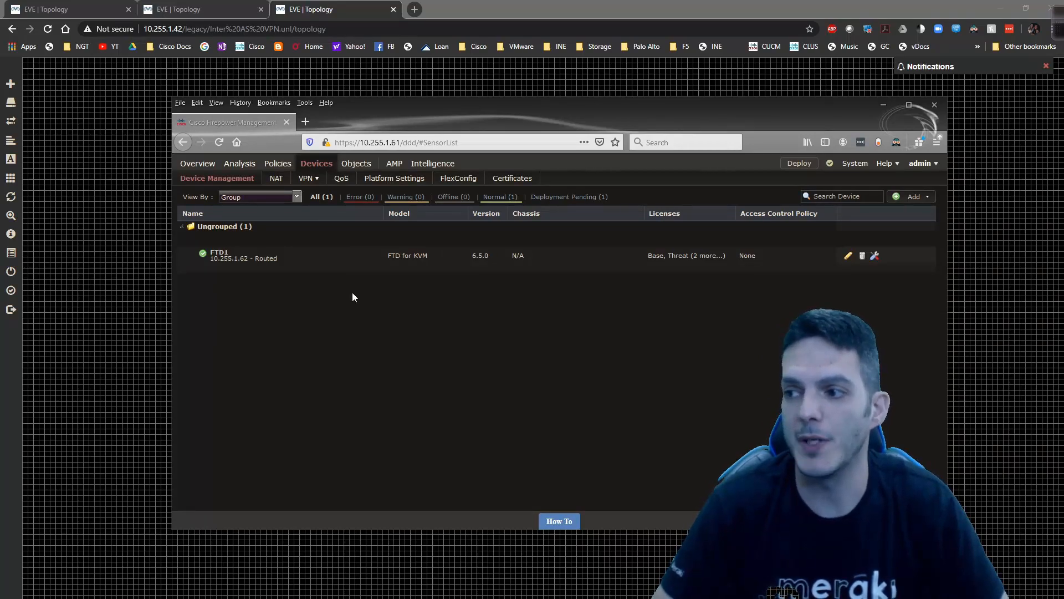
- Edit FTD1 to view its Interfaces tab with Diagnostic0/0 and GigabitEthernet0/0–0/3
{"action": "left_click", "coordinate": [850, 257]}
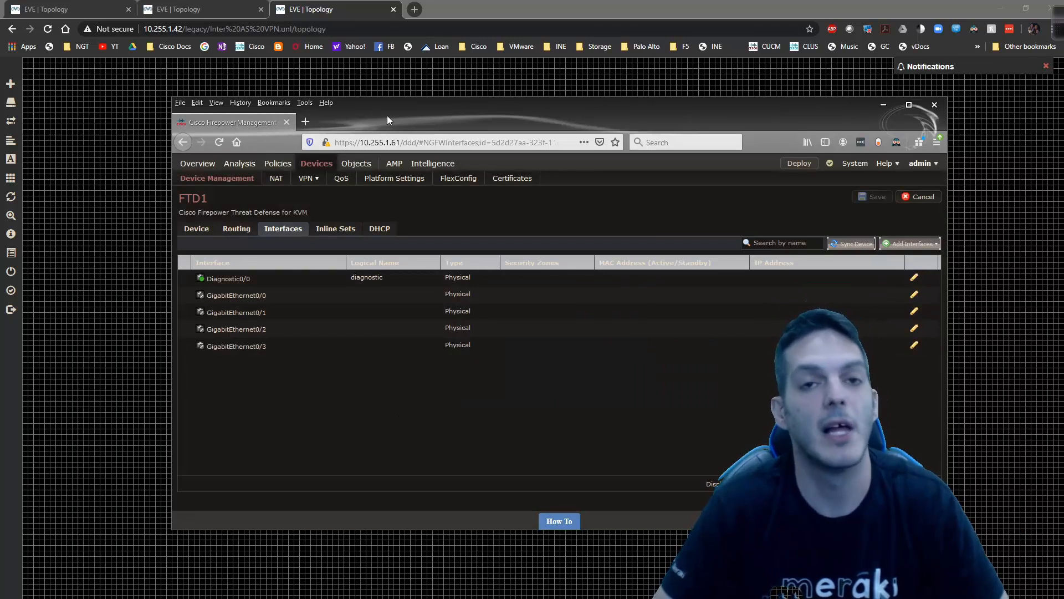
{"action": "left_click_drag", "start_coordinate": [386, 115], "coordinate": [713, 99]}
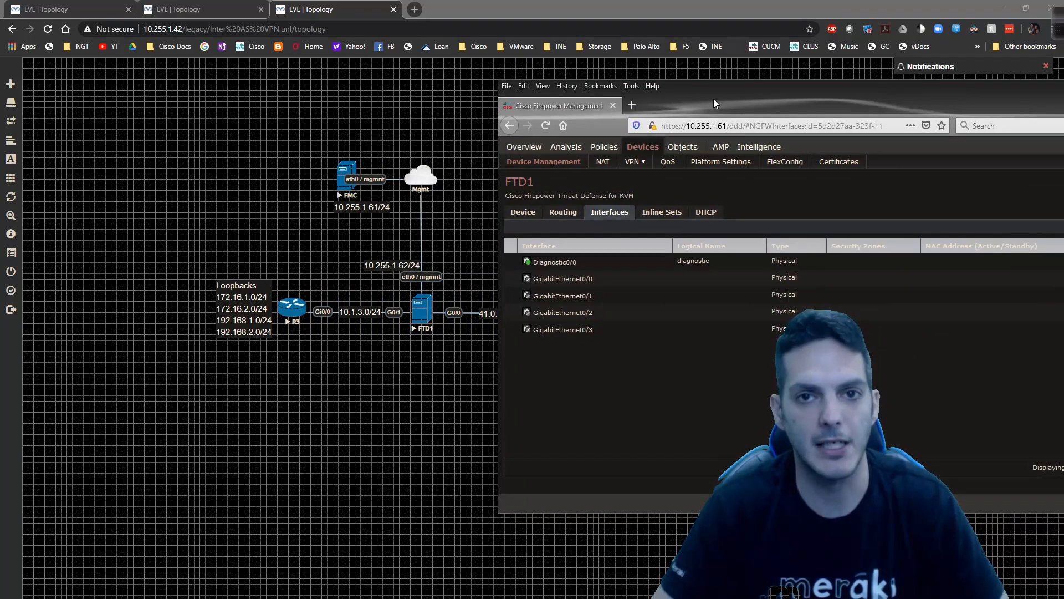
{"action": "left_click_drag", "start_coordinate": [714, 98], "coordinate": [459, 109]}
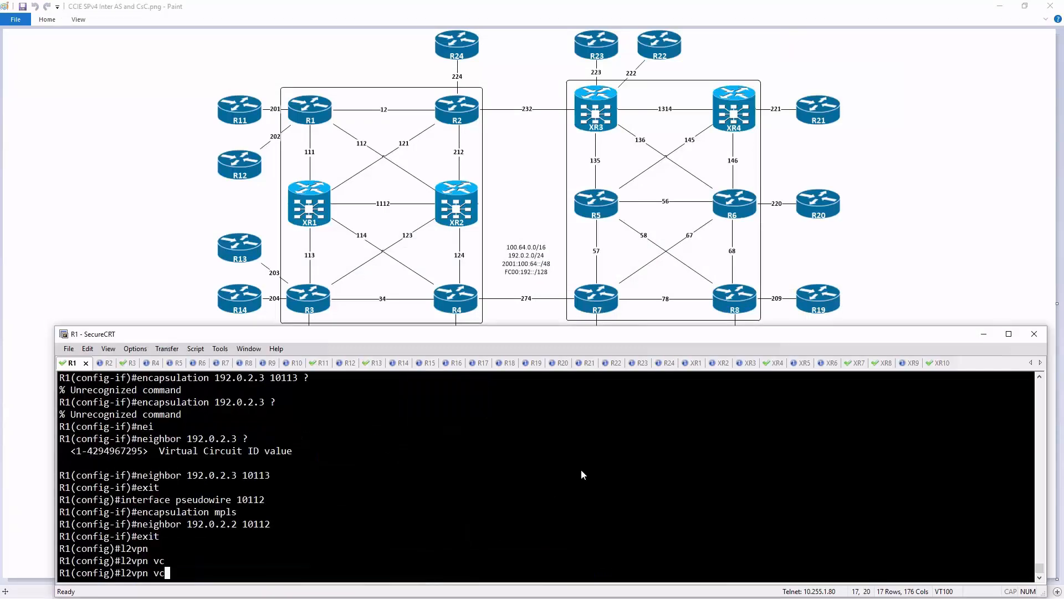
- Enter the l2vpn VFI context MP2 on R1
{"action": "type", "text": "fi c"}
{"action": "key", "text": "Tab"}
{"action": "type", "text": "MP2"}
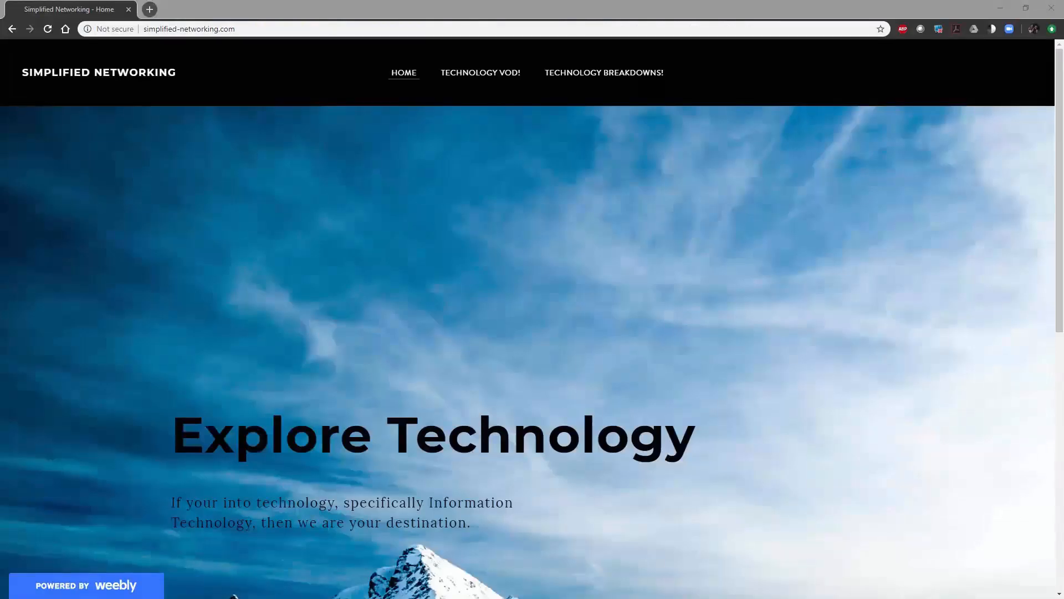